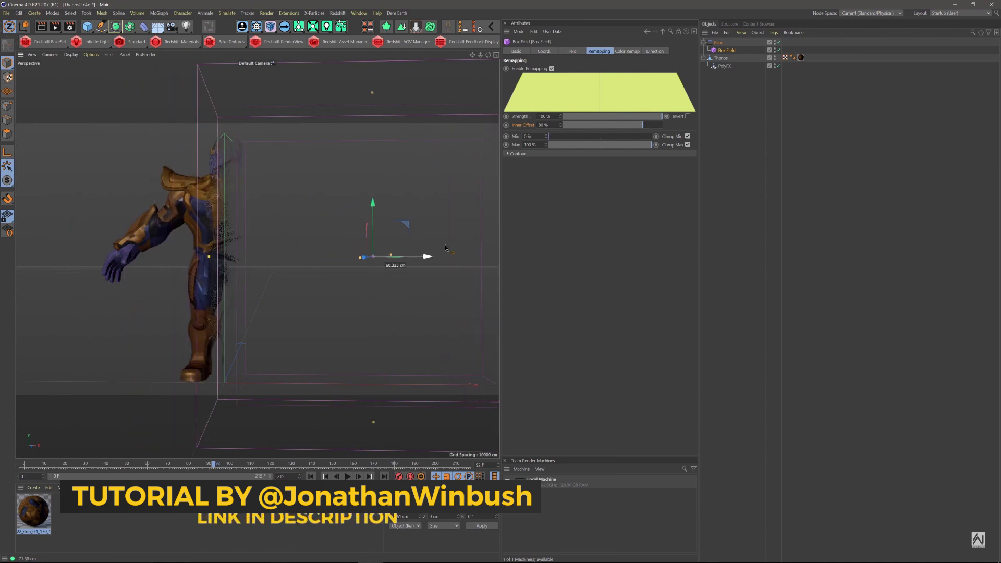
# - Slide the Box Field along X from about 60 cm to 97.8 cm to reveal Thanos
pyautogui.moveTo(446, 248); pyautogui.dragTo(531, 249)
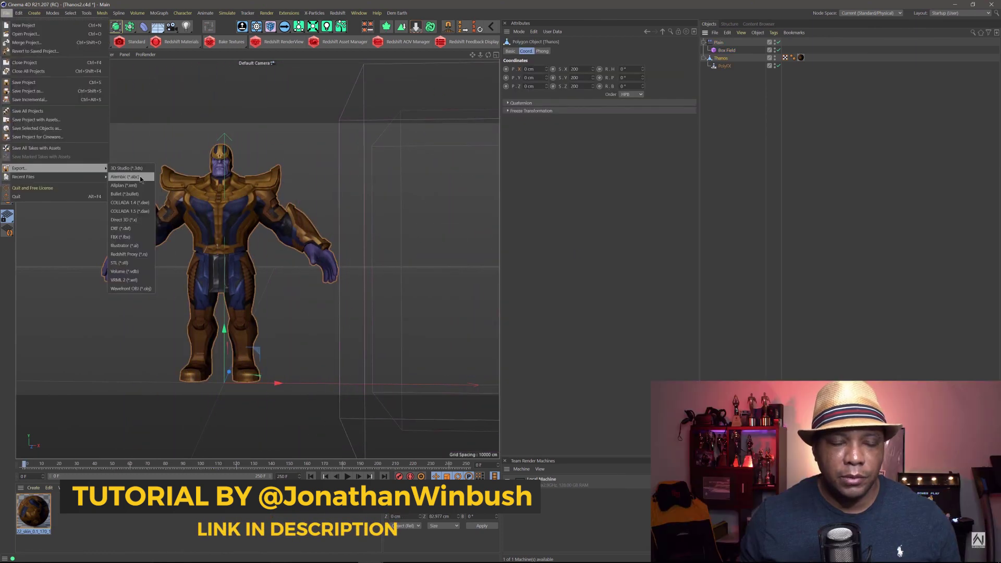
# - Open the Alembic (*.abc) export settings, then move and enlarge that dialog
pyautogui.click(124, 177)
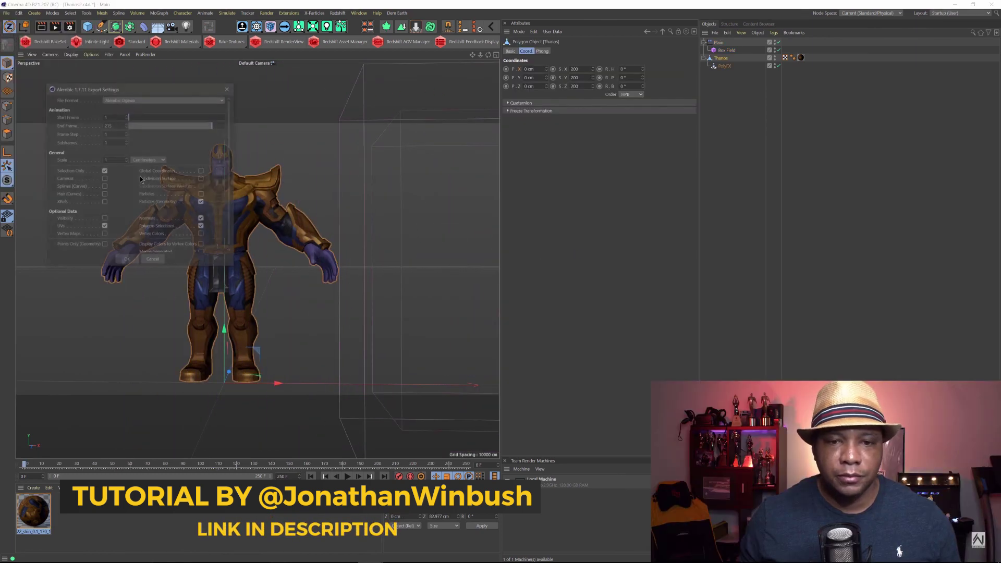
pyautogui.moveTo(136, 86); pyautogui.dragTo(492, 54)
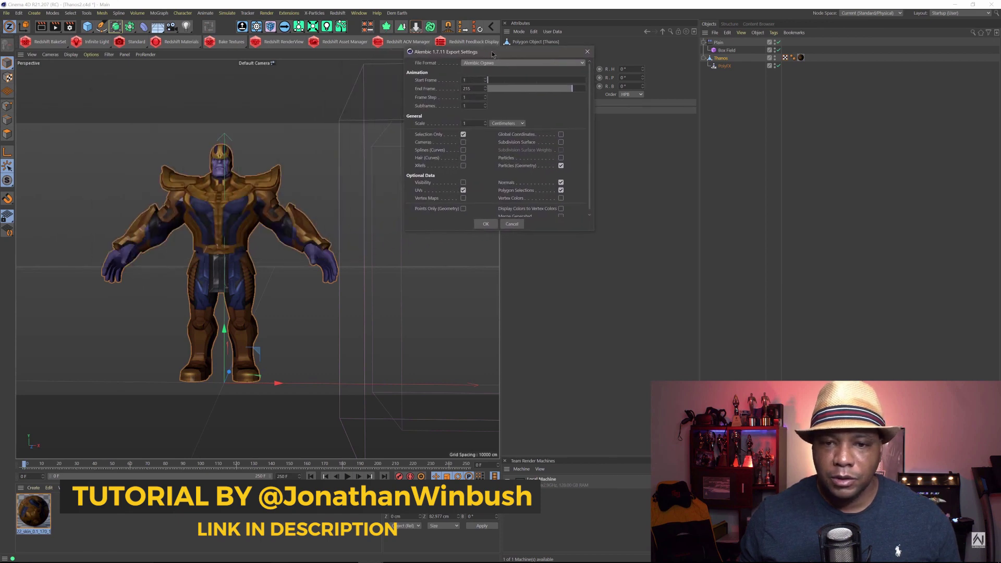
pyautogui.moveTo(593, 230); pyautogui.dragTo(650, 307)
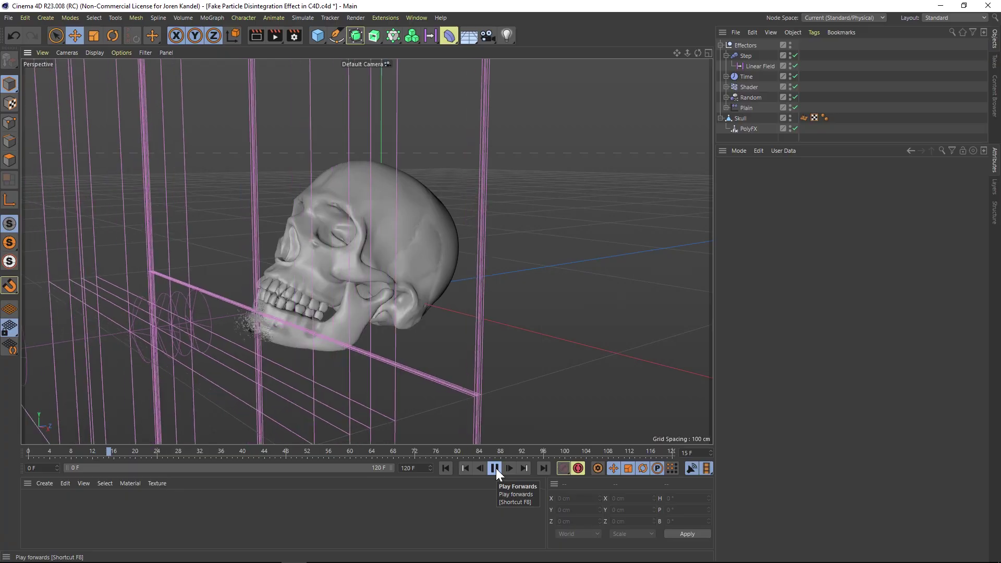
# - Play the skull disintegration, then scrub to about frame 45 to see the particles
pyautogui.click(496, 468)
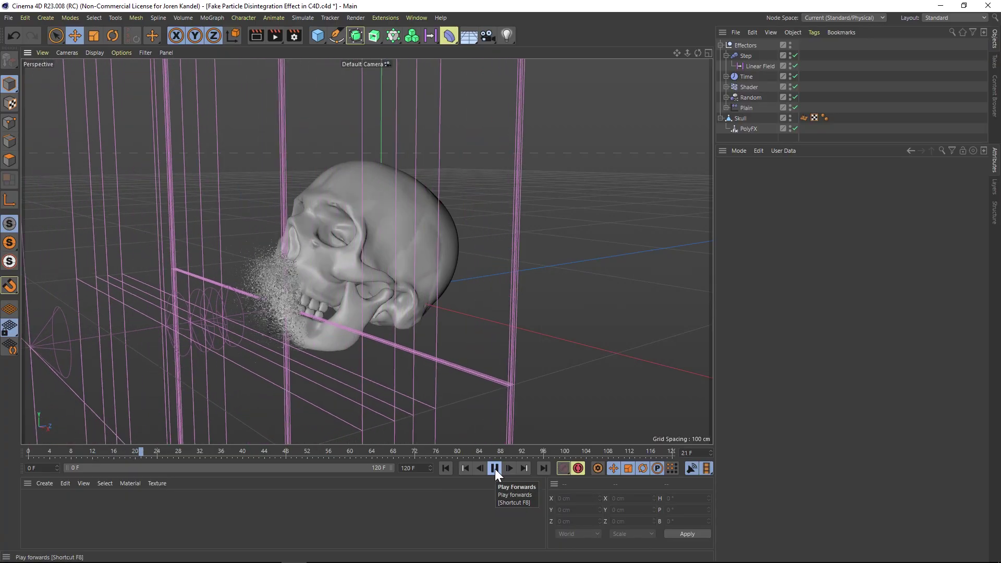
pyautogui.click(495, 468)
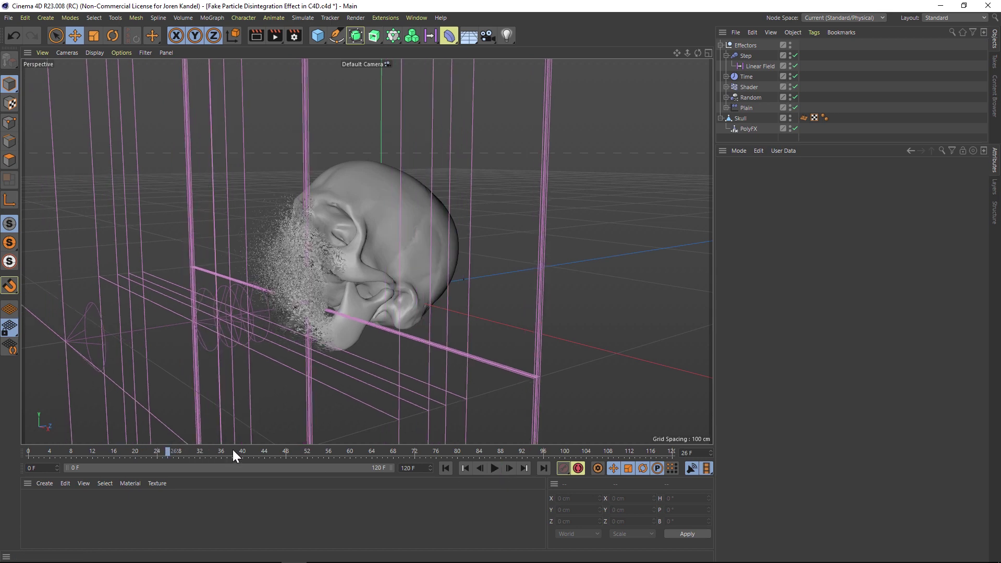
pyautogui.moveTo(233, 449); pyautogui.dragTo(163, 453)
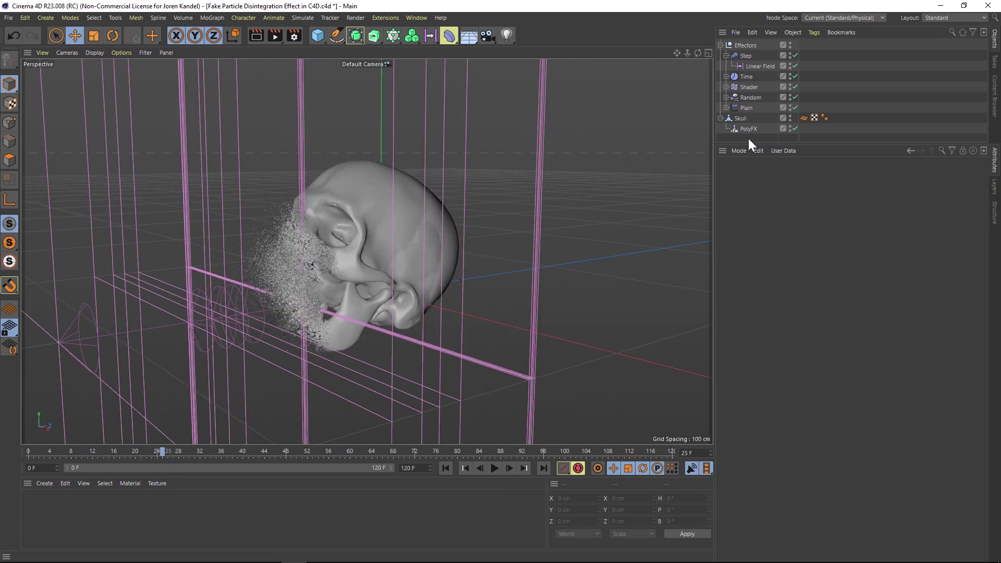
# - Nest the skull setup under a Connect object, bake it as Alembic, and scrub the result
pyautogui.moveTo(748, 139); pyautogui.dragTo(721, 23)
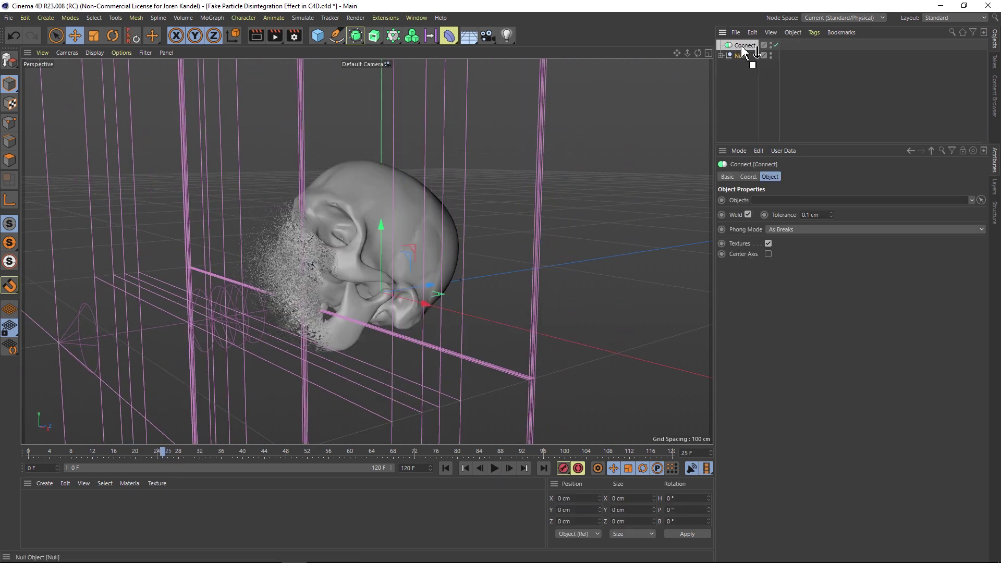
pyautogui.moveTo(742, 47); pyautogui.dragTo(740, 45)
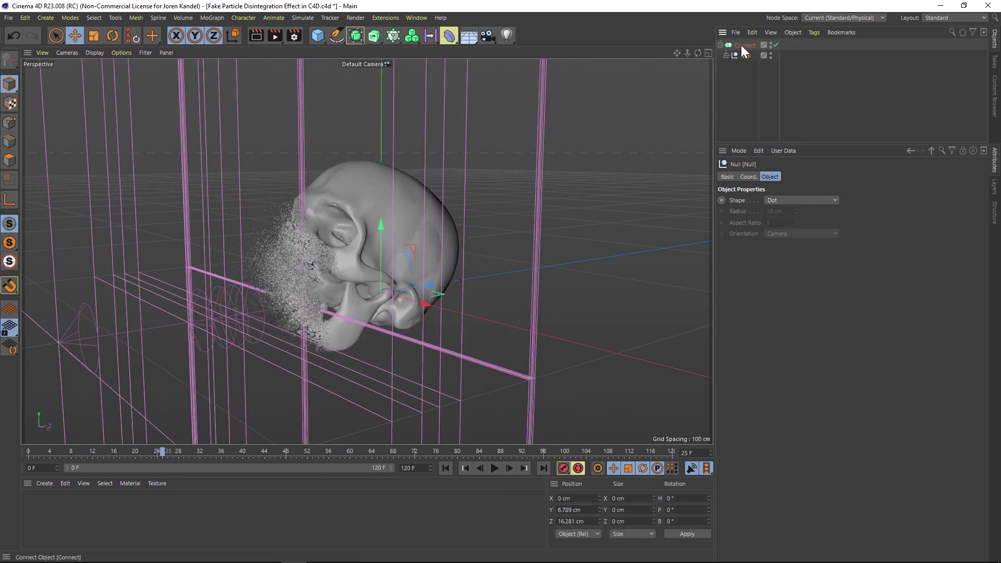
pyautogui.rightClick(740, 45)
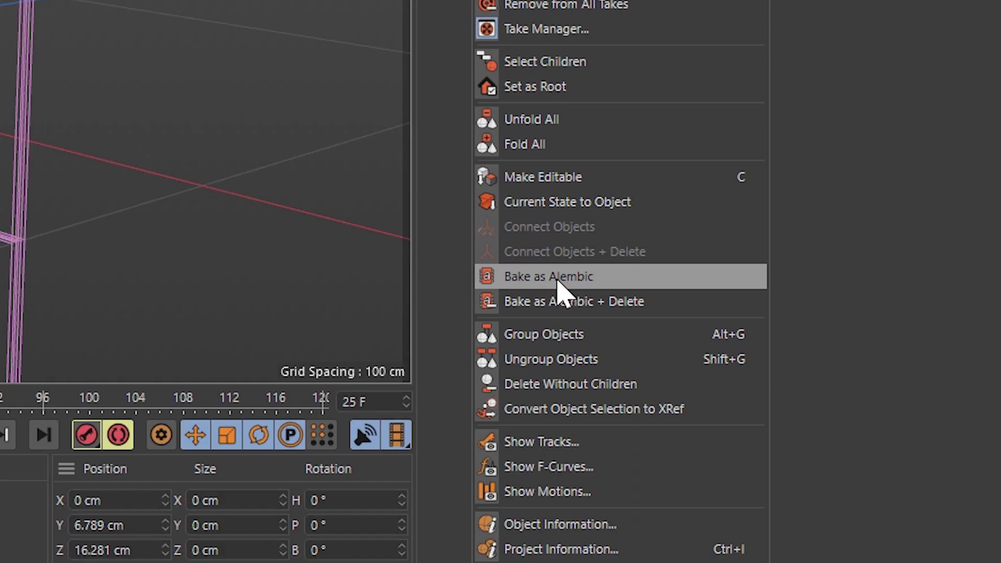
pyautogui.click(557, 280)
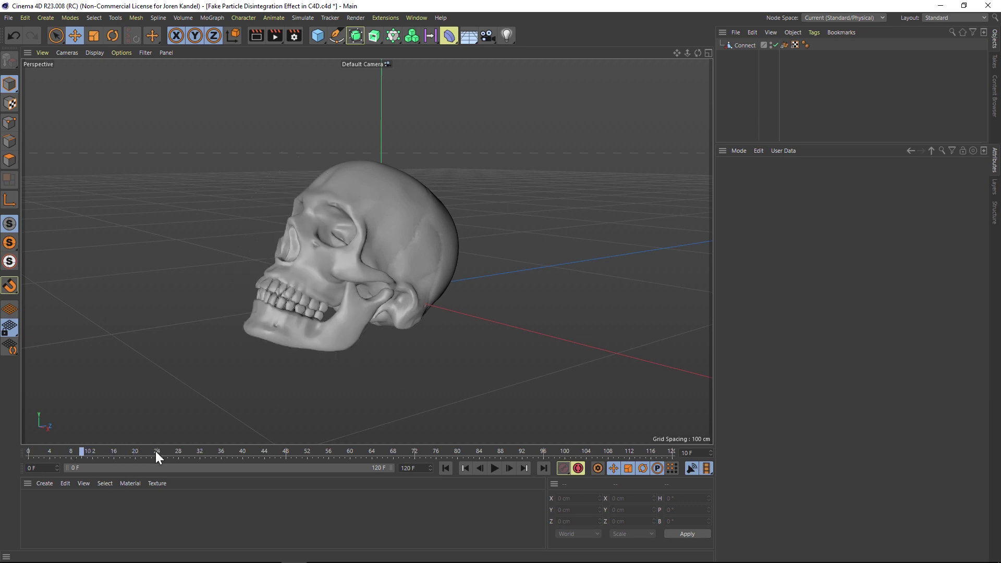
pyautogui.moveTo(155, 451); pyautogui.dragTo(76, 452)
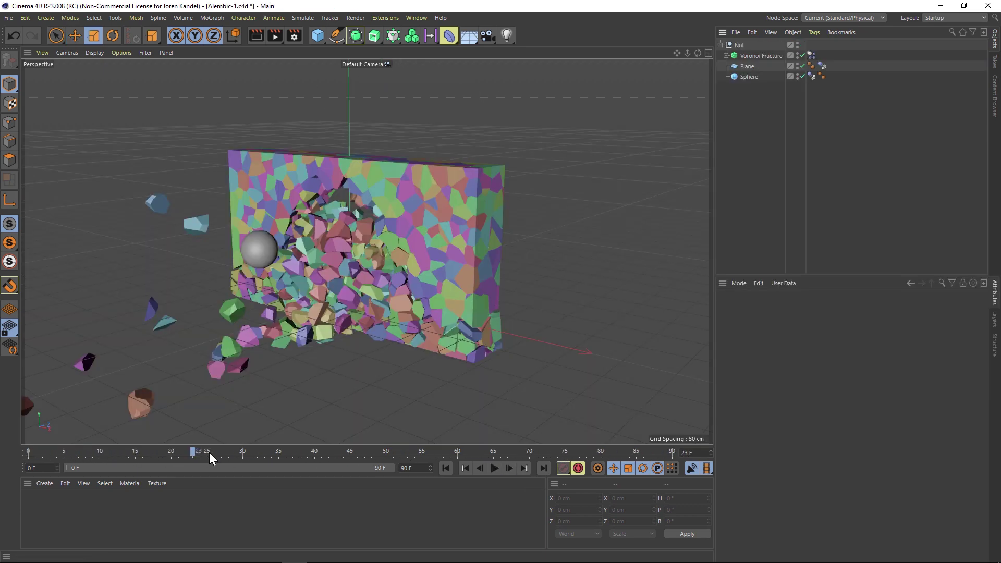
# - Scrub the wall fracture simulation and check the Voronoi Fracture context menu without baking
pyautogui.moveTo(209, 457); pyautogui.dragTo(249, 457)
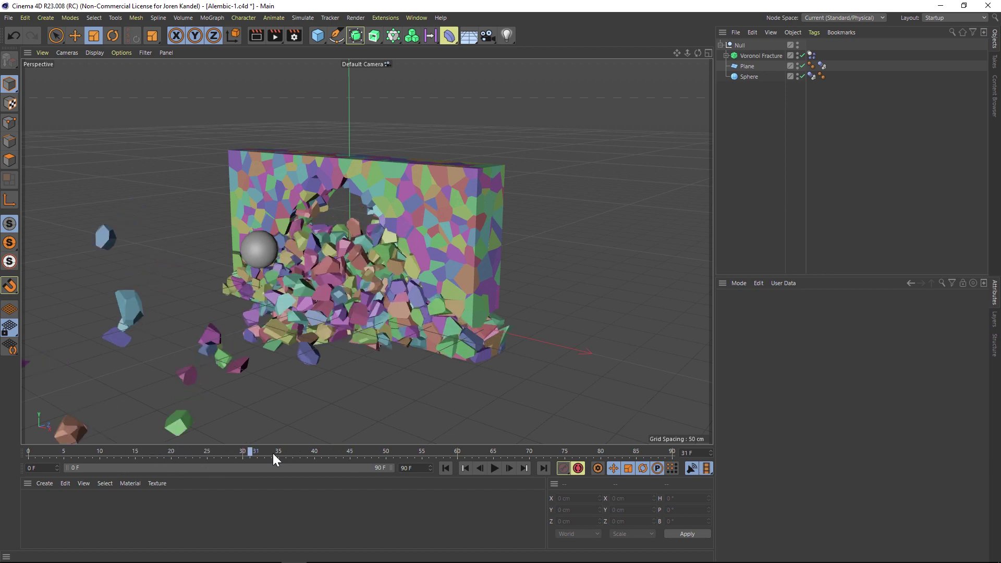
pyautogui.rightClick(746, 55)
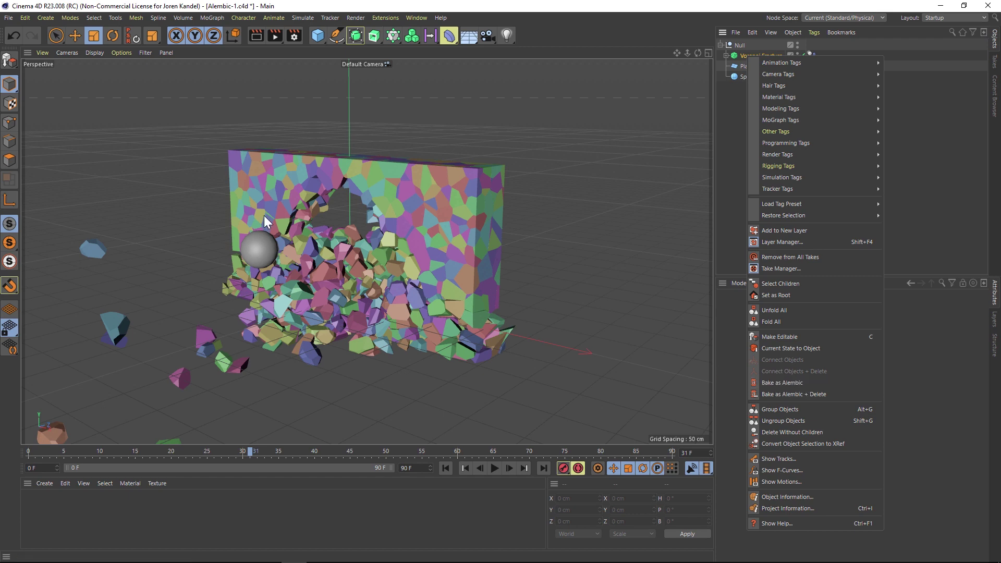
pyautogui.press('Escape')
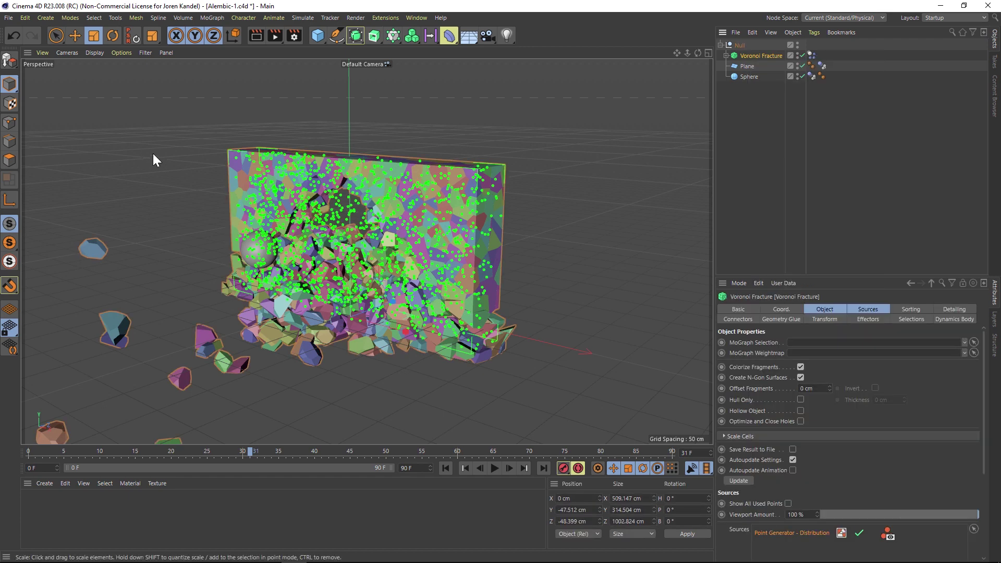
pyautogui.click(7, 22)
# - Export the fracture scene as Alembic (*.abc), confirm the settings, then cancel the save
pyautogui.moveTo(68, 224)
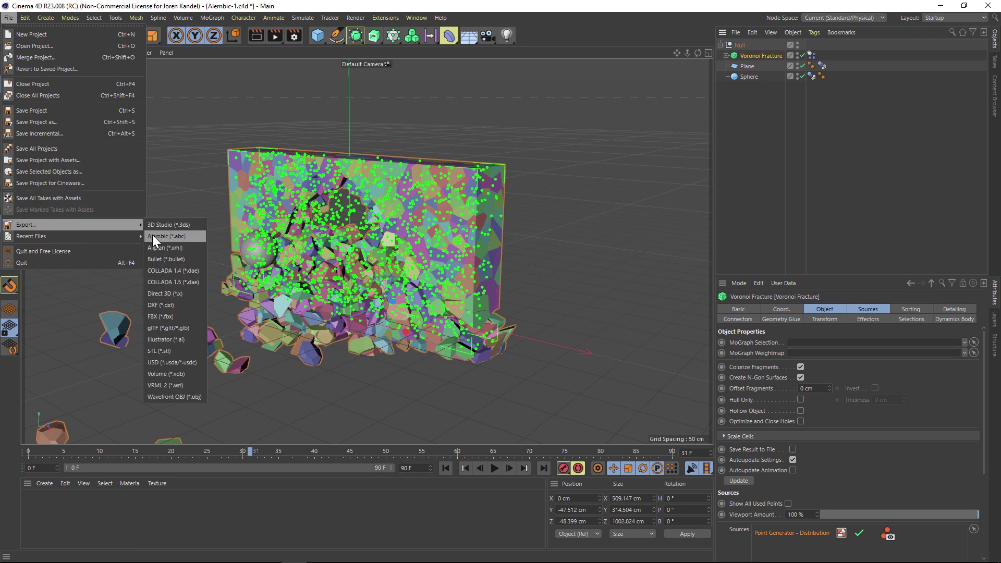
pyautogui.click(175, 237)
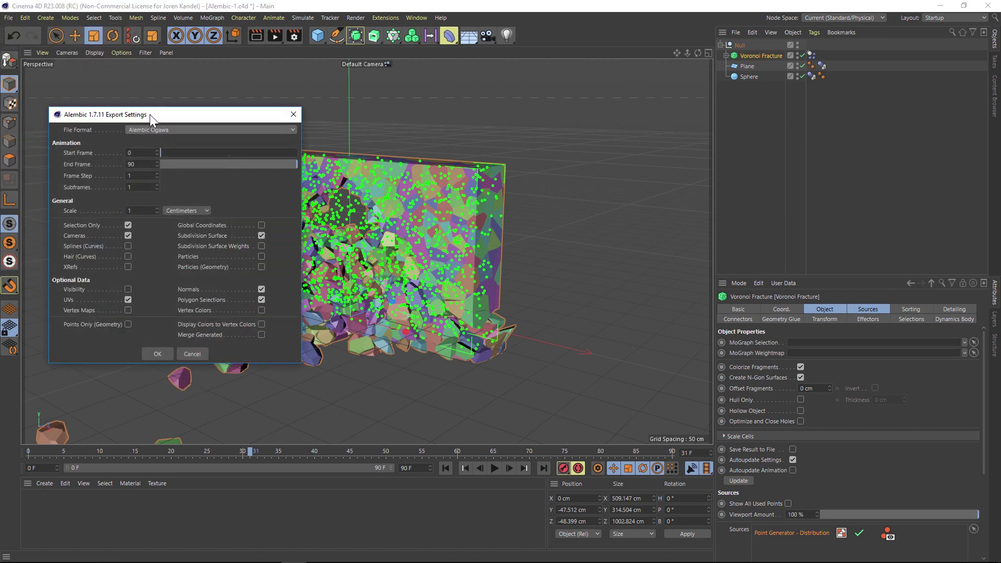
pyautogui.moveTo(149, 114); pyautogui.dragTo(417, 101)
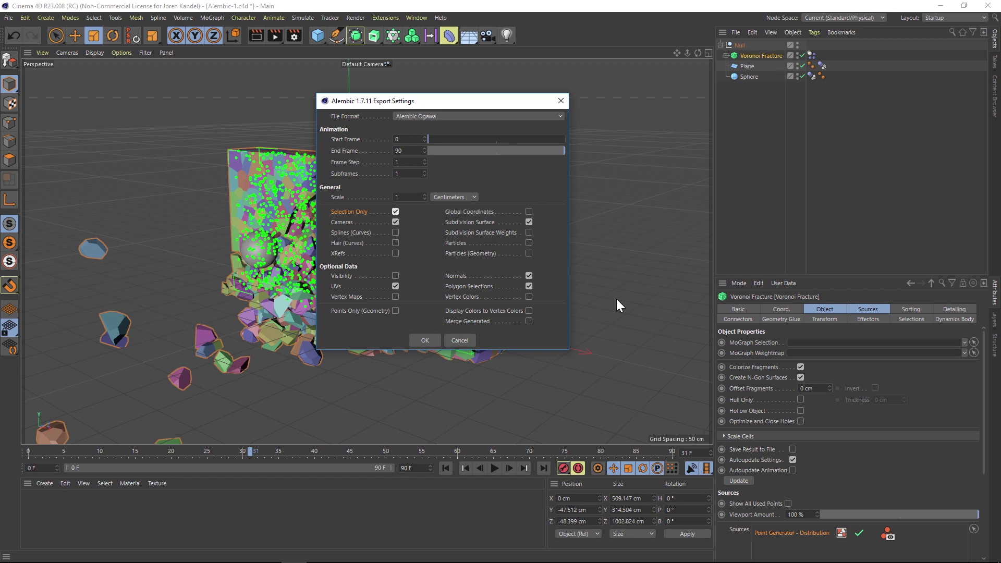
pyautogui.click(425, 340)
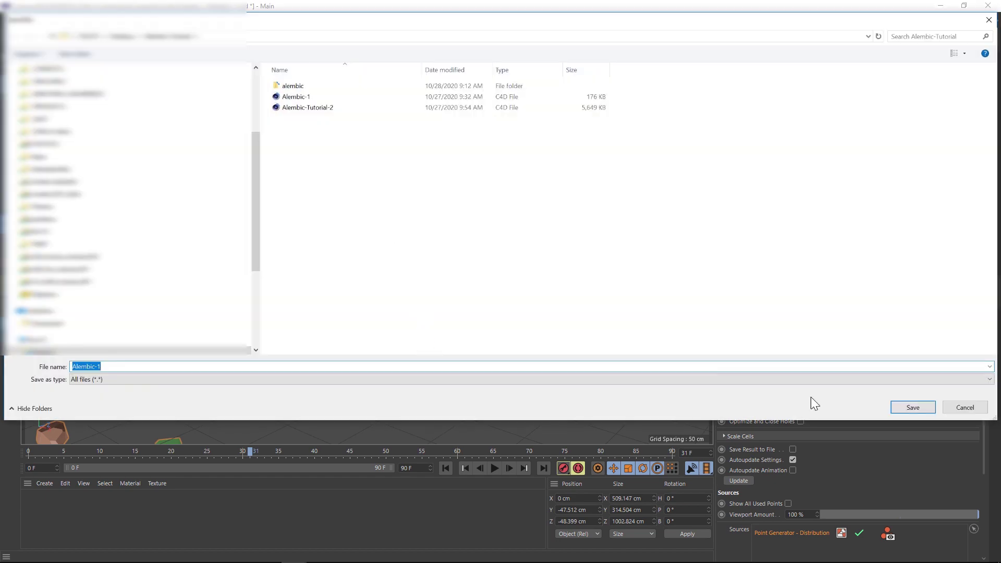
pyautogui.click(964, 408)
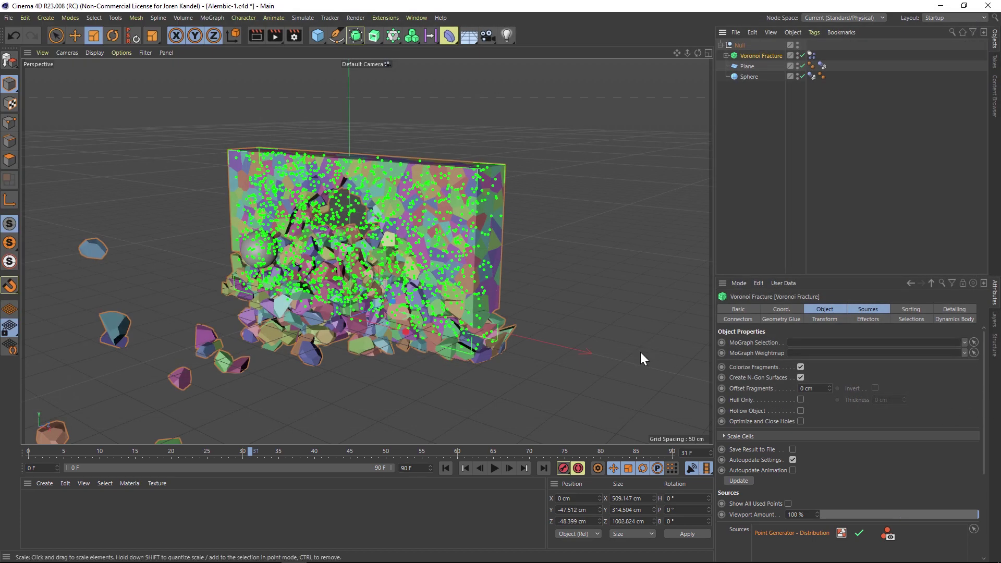
# - Bake the Voronoi Fracture simulation as Alembic from its context menu
pyautogui.rightClick(748, 55)
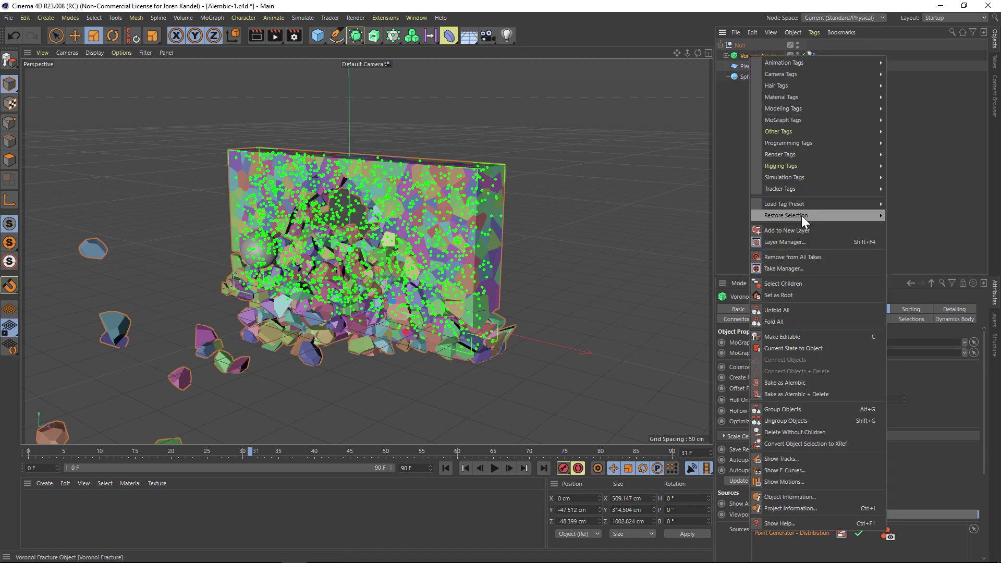
pyautogui.click(787, 384)
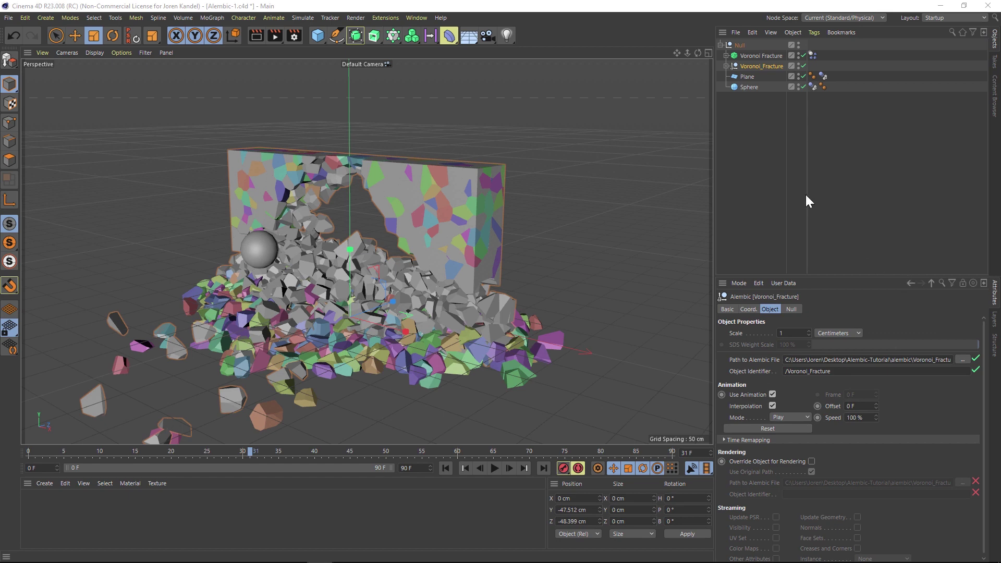
# - Hide the original Voronoi Fracture and expand the baked Voronoi_Fracture Alembic to show its parts
pyautogui.click(751, 55)
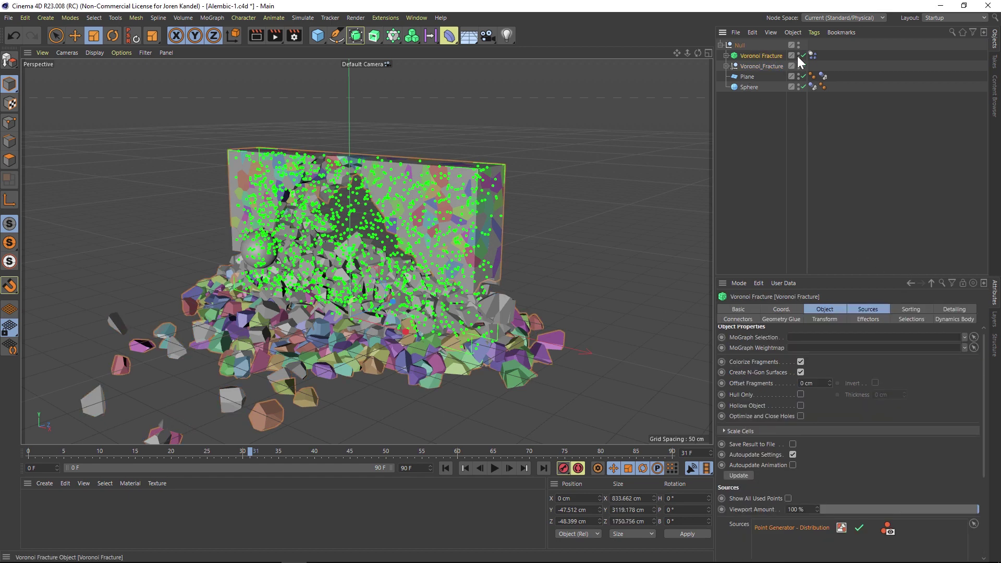
pyautogui.click(797, 56)
pyautogui.click(763, 66)
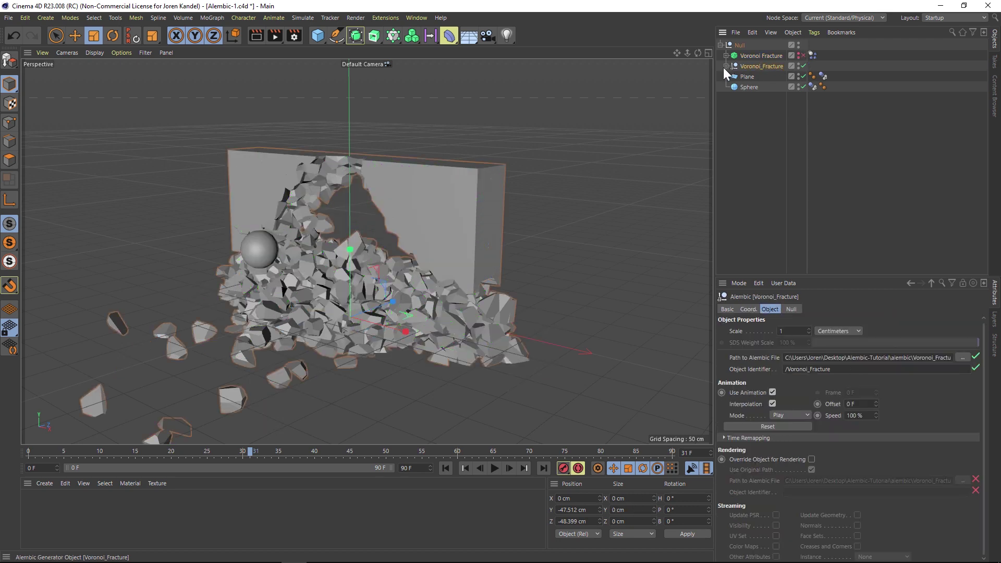
pyautogui.click(725, 66)
pyautogui.scroll(-3, 771, 158)
pyautogui.scroll(-6, 771, 158)
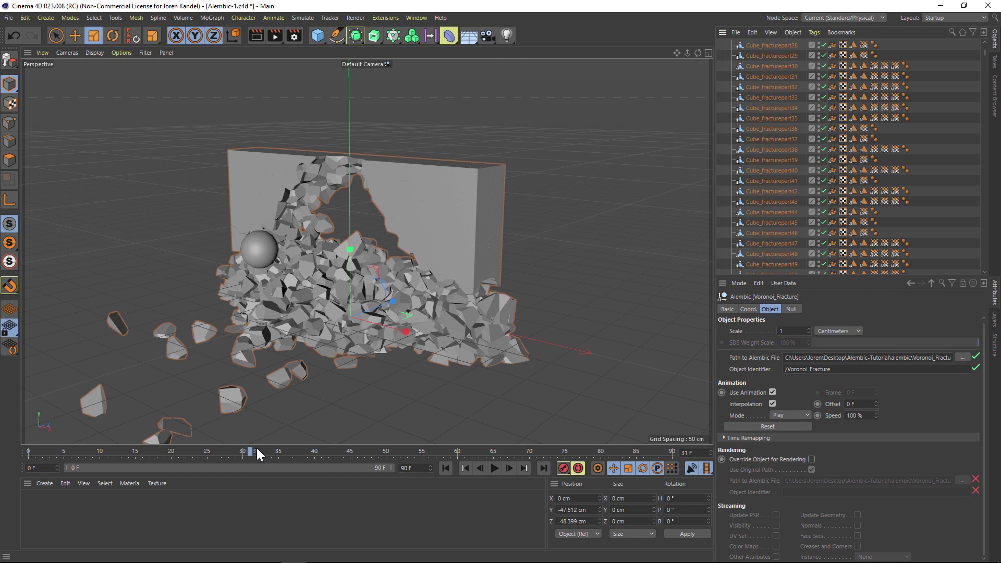
# - Scrub the baked fracture animation, then delete the Voronoi_Fracture Alembic object
pyautogui.moveTo(255, 449)
pyautogui.mouseDown()
pyautogui.moveTo(285, 449)
pyautogui.moveTo(218, 452)
pyautogui.moveTo(235, 452)
pyautogui.mouseUp()
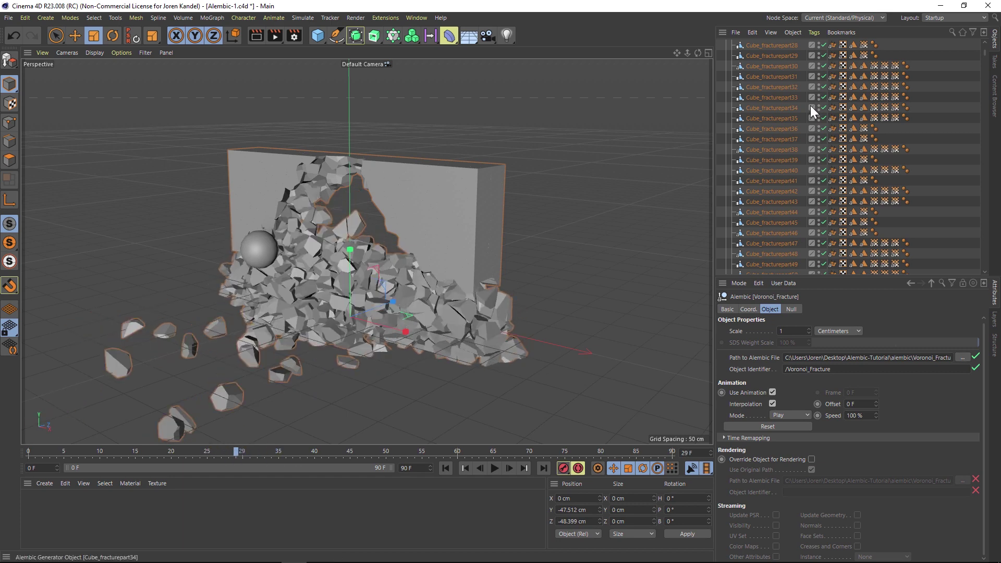
pyautogui.scroll(10, 749, 140)
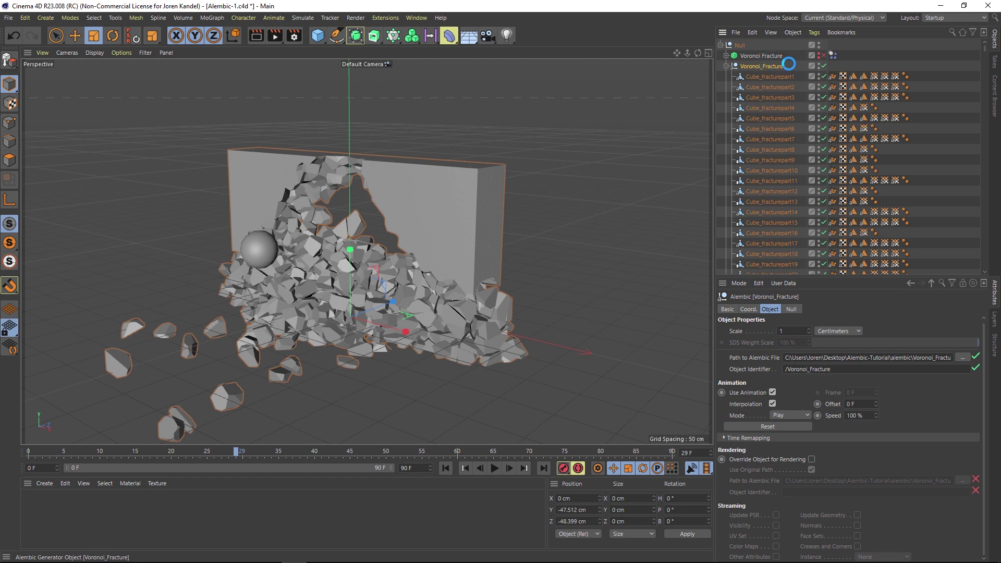
pyautogui.press('Delete')
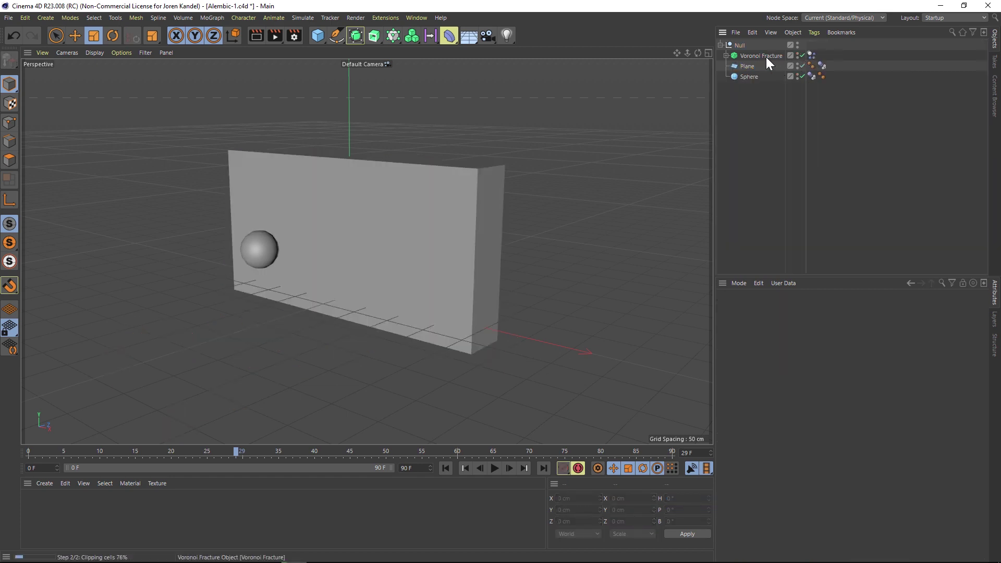
# - Unhide Voronoi Fracture, nest it in a new Connect object, and bake that Connect as Alembic
pyautogui.click(763, 55)
pyautogui.hotkey('shift', 'c')
pyautogui.write('connect')
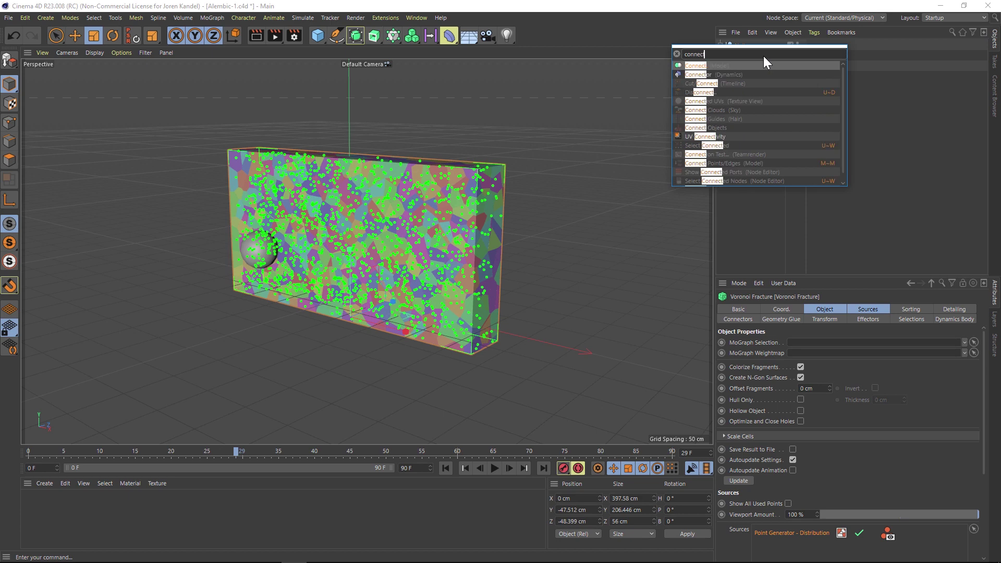
pyautogui.press('Return')
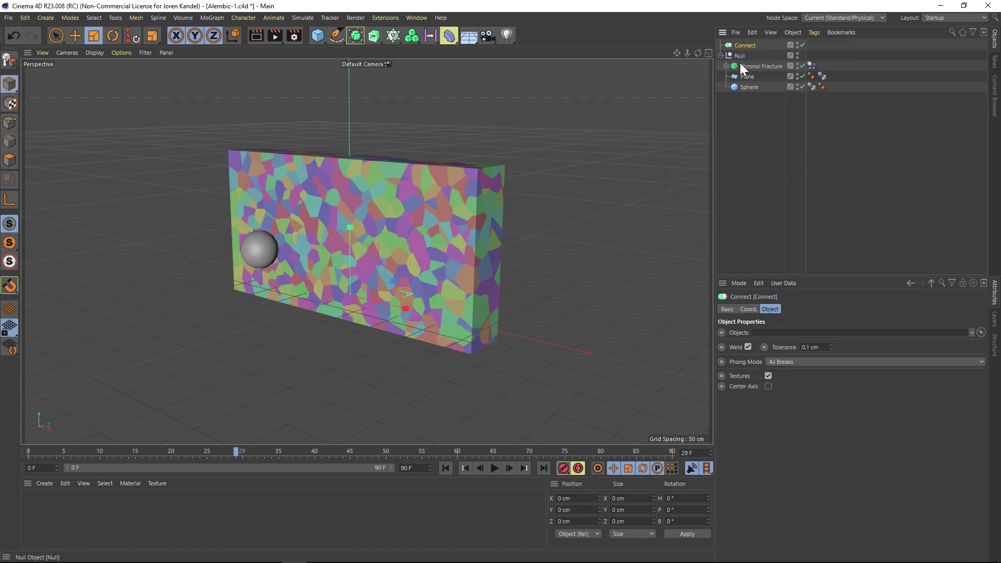
pyautogui.moveTo(744, 64); pyautogui.dragTo(749, 61)
pyautogui.rightClick(748, 55)
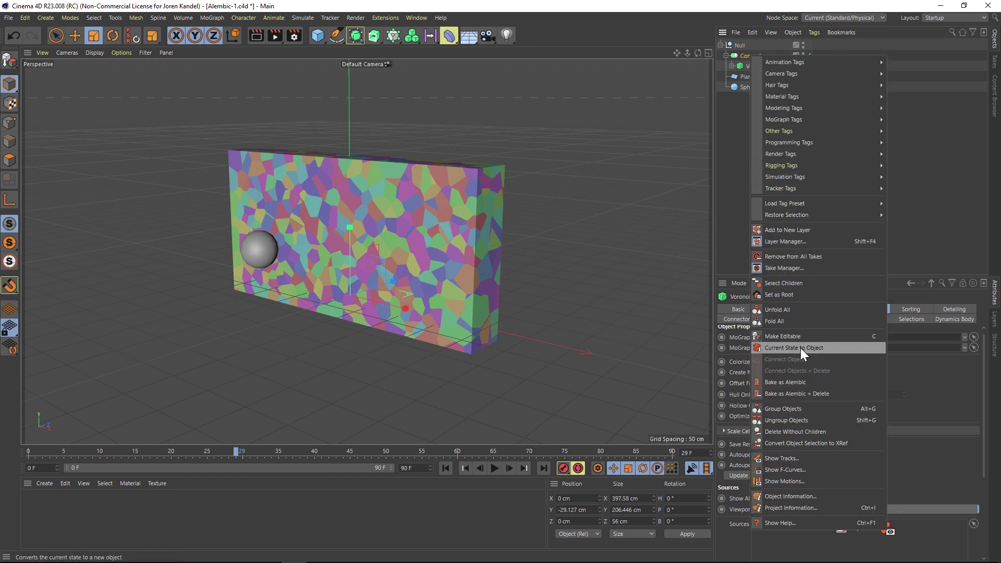
pyautogui.click(785, 382)
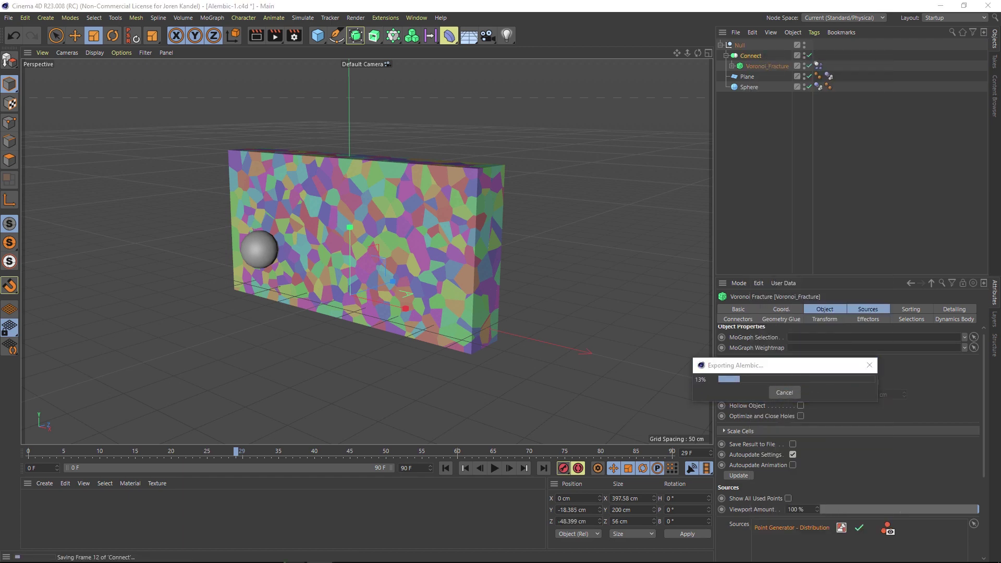
# - Place the baked Connect Alembic under the Cloner and play the cloned animation
pyautogui.click(494, 468)
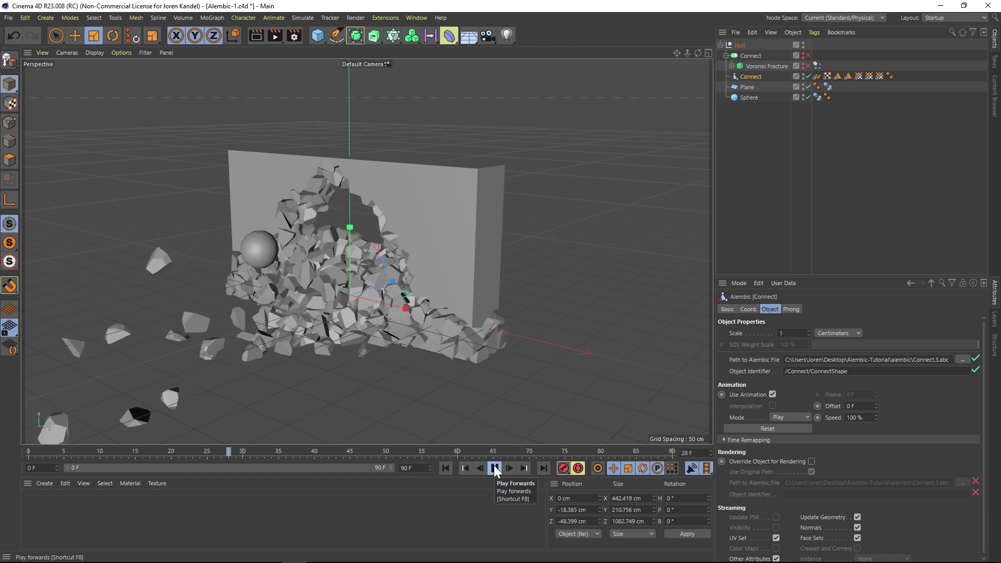
pyautogui.click(214, 451)
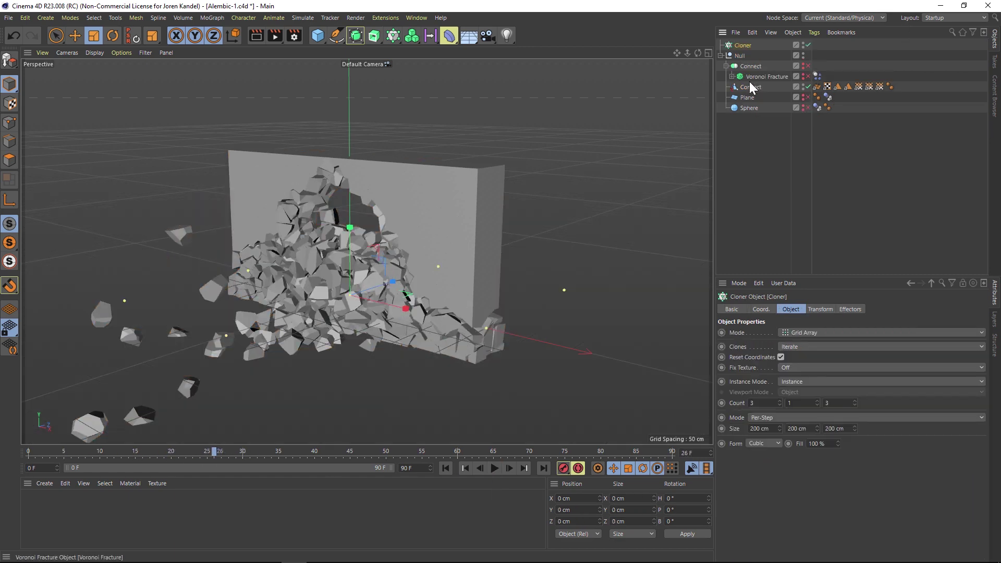
pyautogui.moveTo(742, 50); pyautogui.dragTo(743, 47)
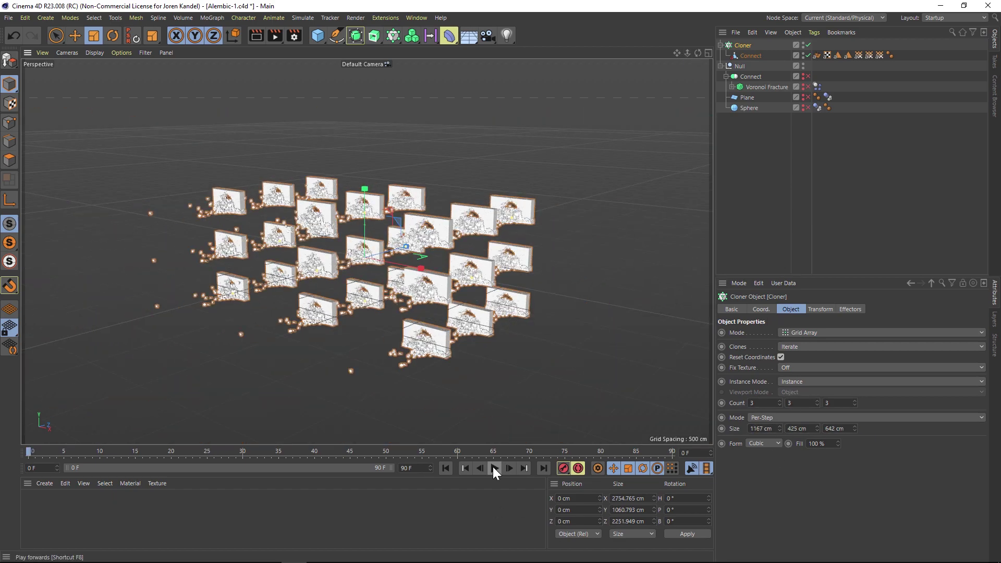
pyautogui.click(493, 467)
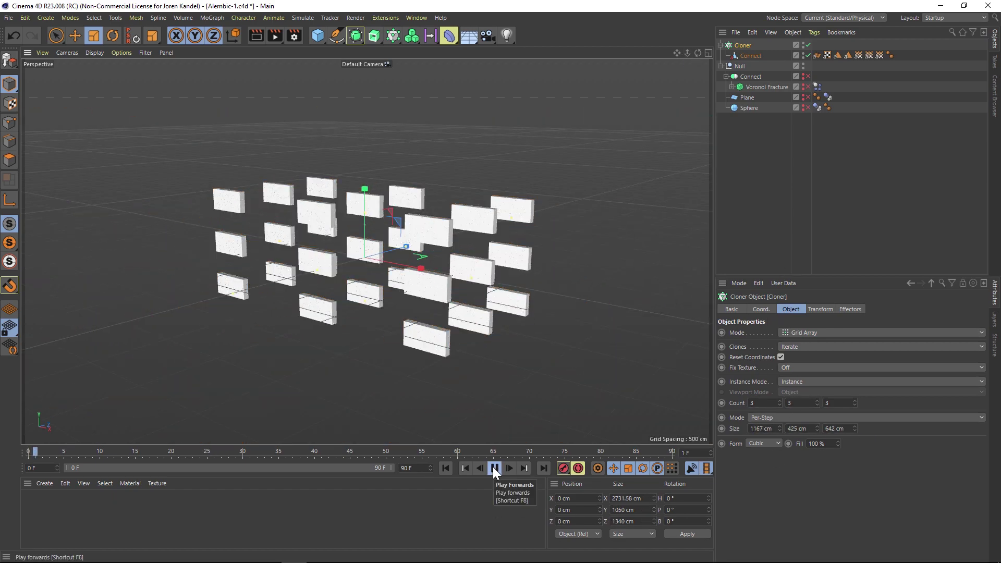
pyautogui.click(493, 467)
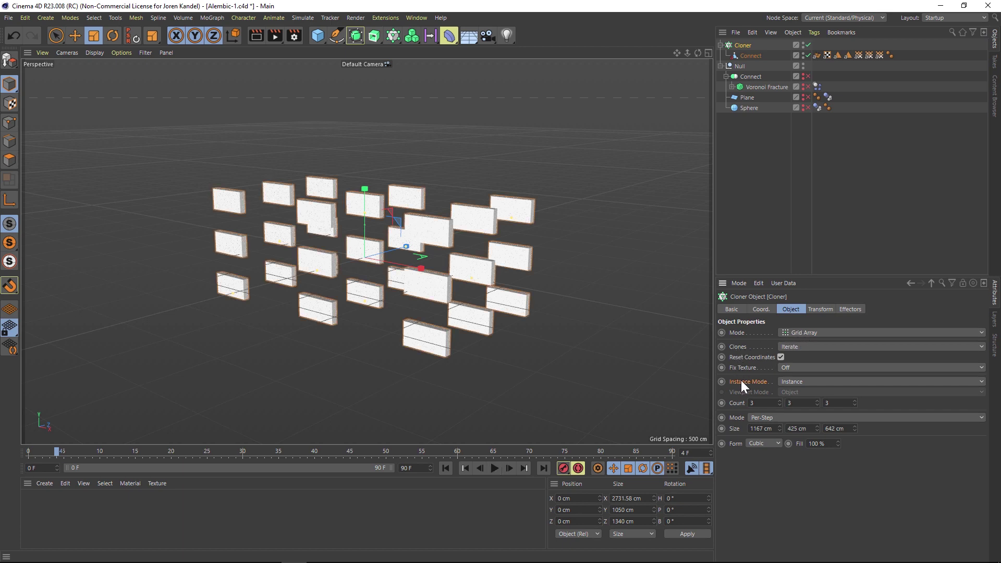
# - Set the Cloner's Instance Mode to Render Instance and play through the cloned fracture
pyautogui.click(800, 381)
pyautogui.click(813, 403)
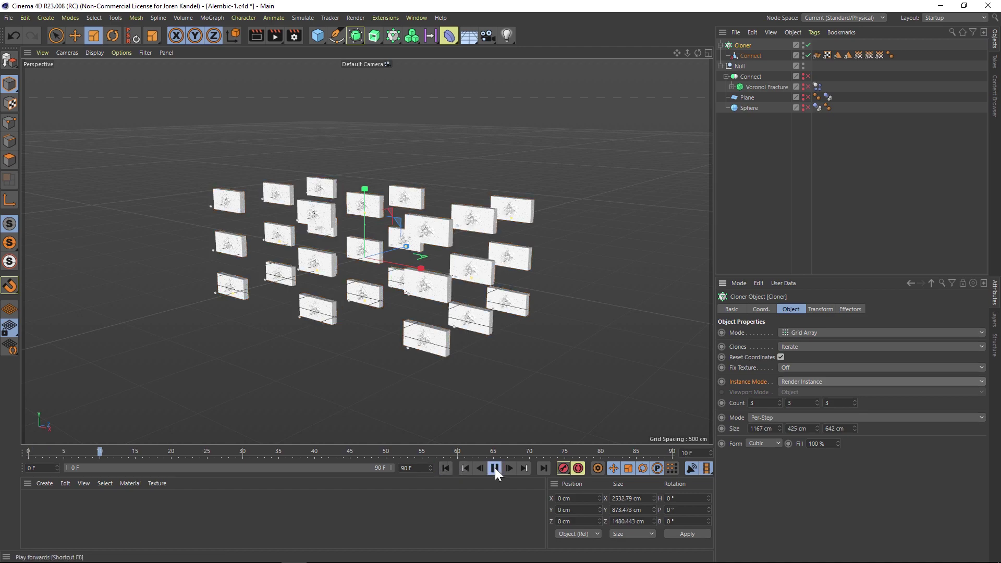
pyautogui.press('F8')
pyautogui.moveTo(179, 449); pyautogui.dragTo(128, 468)
pyautogui.press('F8')
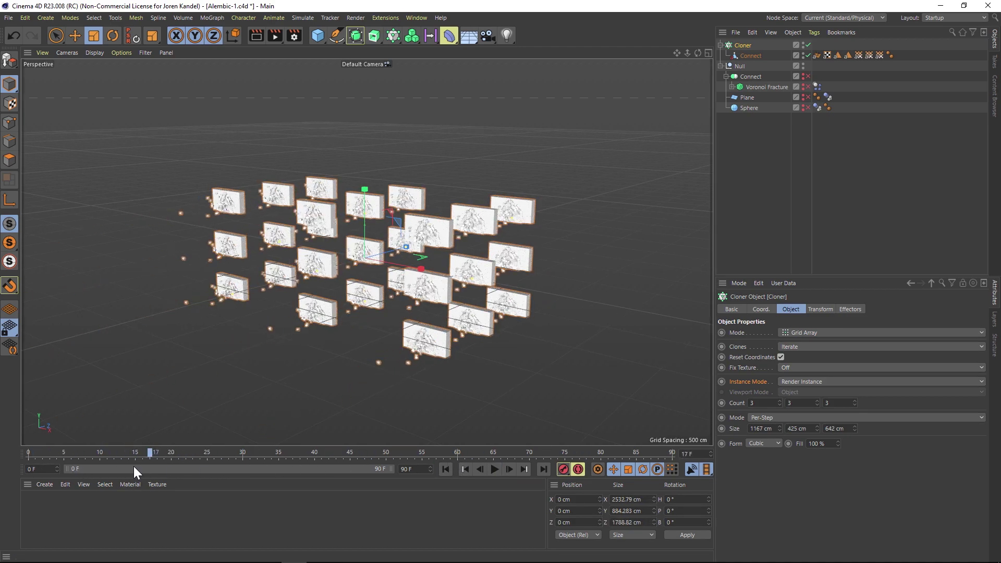
pyautogui.click(773, 403)
# - Set the Cloner grid count to 7 × 7 × 7
pyautogui.write('7')
pyautogui.press('Tab')
pyautogui.write('7')
pyautogui.press('Tab')
pyautogui.write('7')
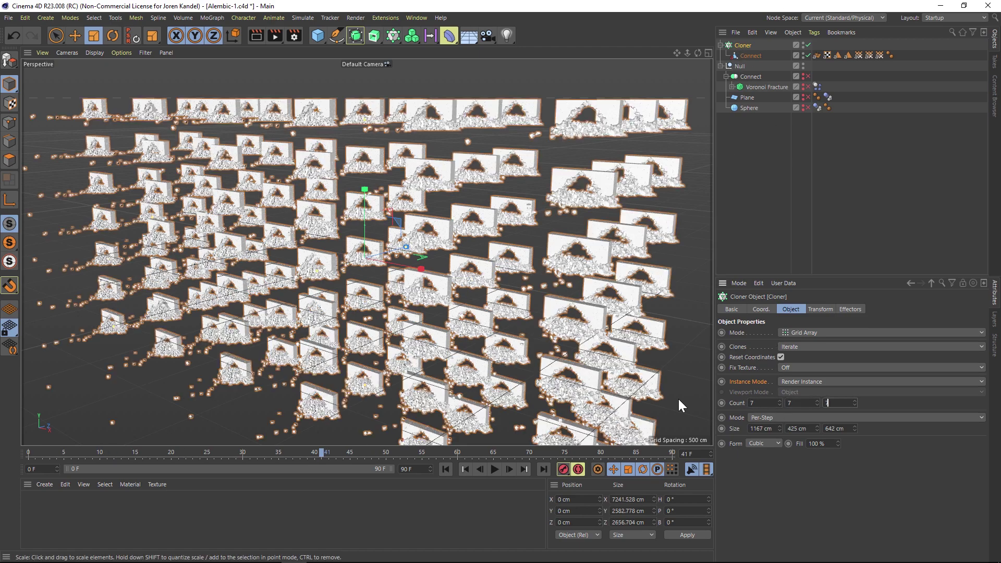
pyautogui.press('Return')
# - Rewind to the first frame, play all the shattering clones, and orbit to face them
pyautogui.moveTo(89, 442)
pyautogui.mouseDown()
pyautogui.moveTo(27, 453)
pyautogui.moveTo(353, 461)
pyautogui.mouseUp()
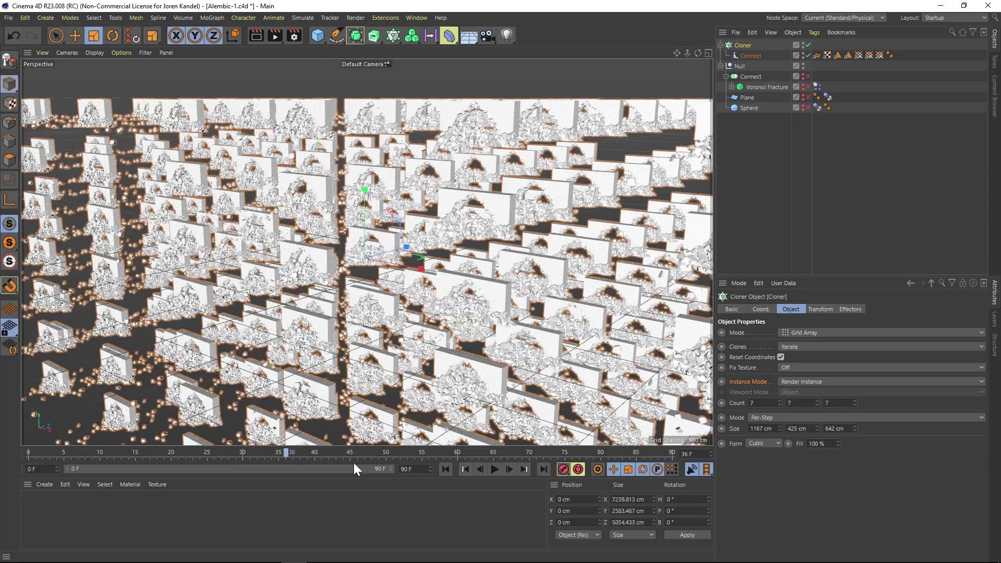
pyautogui.click(446, 469)
pyautogui.click(494, 469)
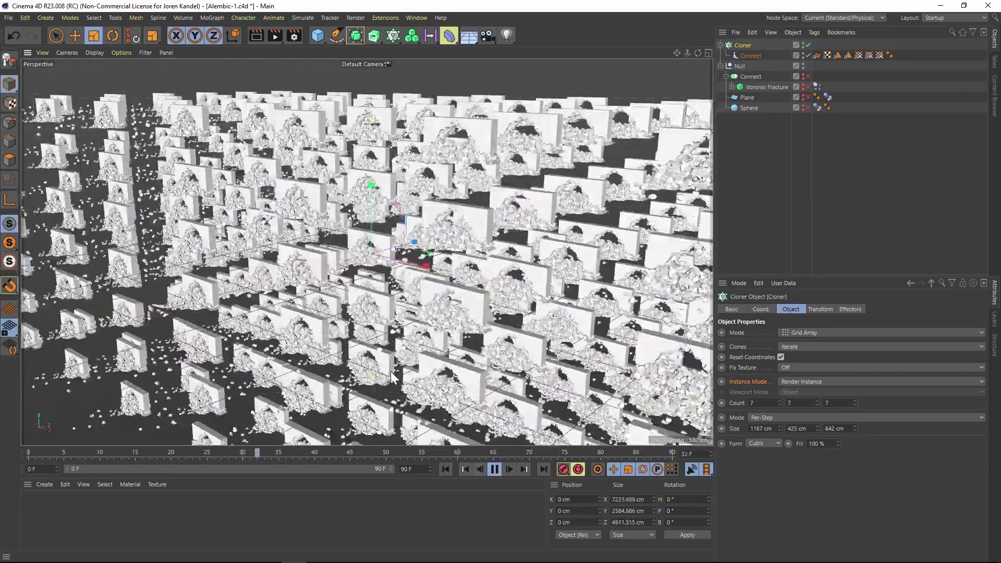
pyautogui.keyDown('alt'); pyautogui.moveTo(390, 371); pyautogui.dragTo(432, 271); pyautogui.keyUp('alt')
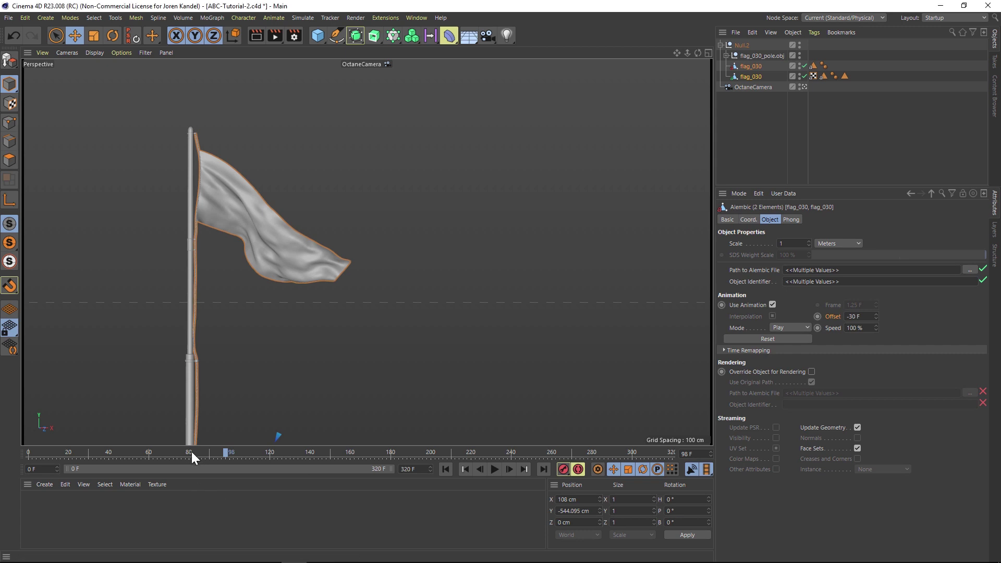
# - Duplicate the flag-and-pole Null, place the copy at X 409 cm, and select its two flag_030 objects
pyautogui.moveTo(193, 455); pyautogui.dragTo(386, 454)
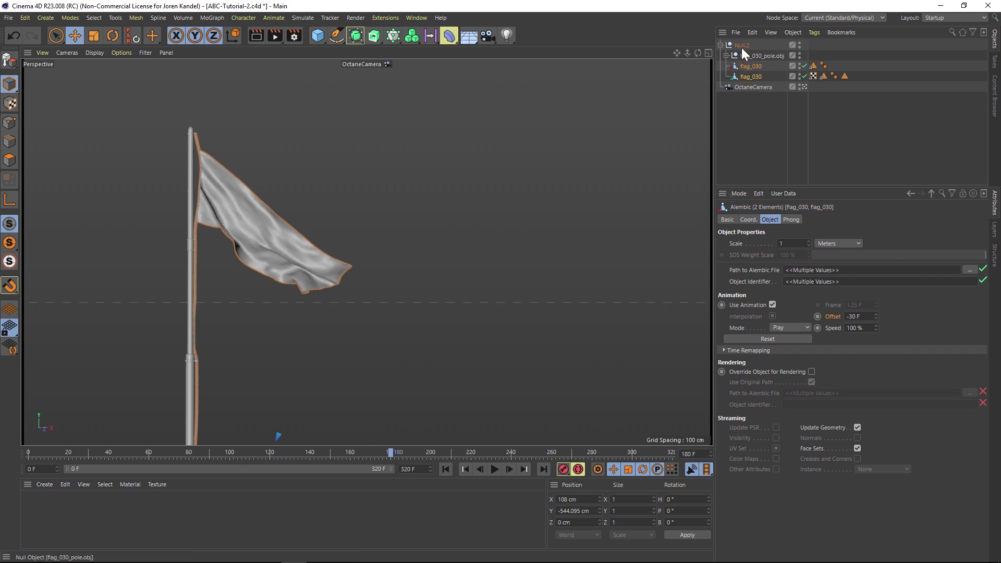
pyautogui.keyDown('ctrl'); pyautogui.moveTo(750, 115); pyautogui.dragTo(730, 104); pyautogui.keyUp('ctrl')
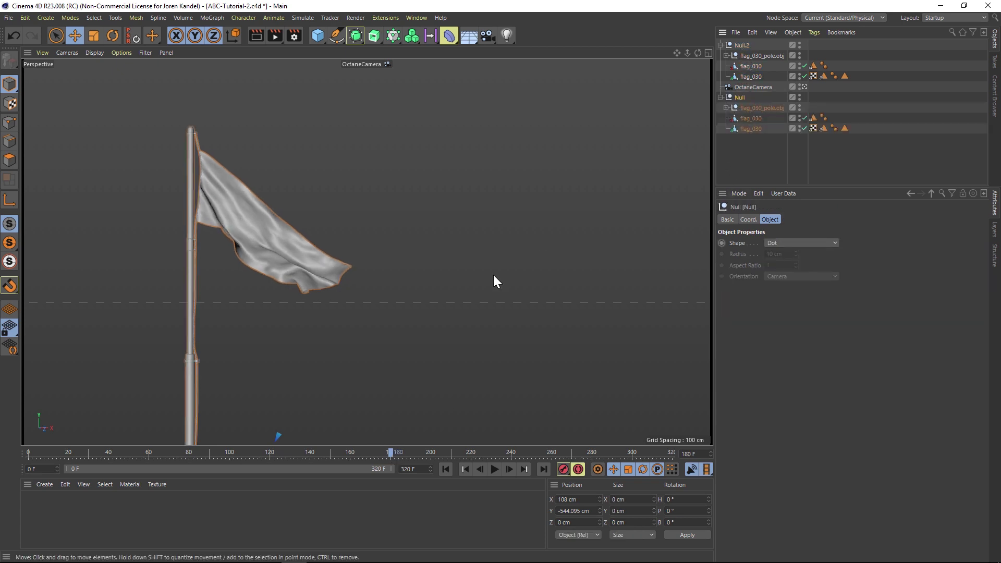
pyautogui.click(731, 219)
pyautogui.click(748, 219)
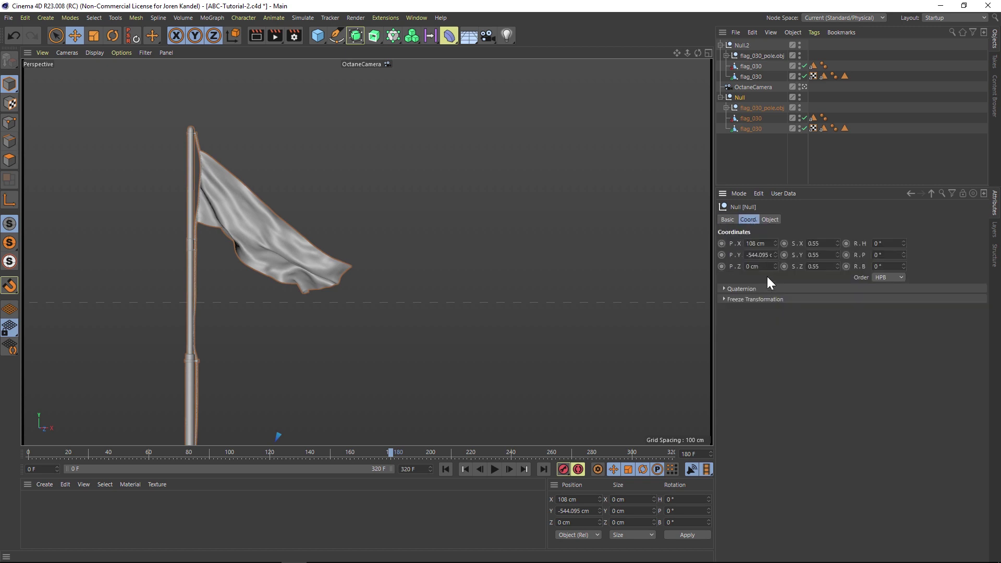
pyautogui.moveTo(775, 243); pyautogui.dragTo(778, 250)
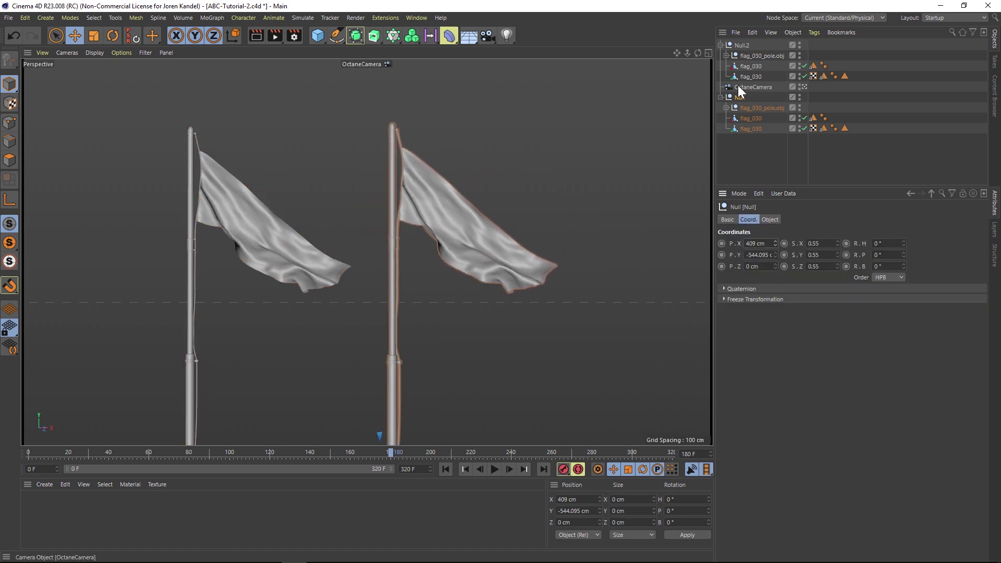
pyautogui.click(751, 118)
pyautogui.keyDown('shift'); pyautogui.click(750, 128); pyautogui.keyUp('shift')
# - Set the copied flag's Alembic Offset to -161 F and Speed to 150%, then compare flags at frames 49 and 90
pyautogui.click(769, 219)
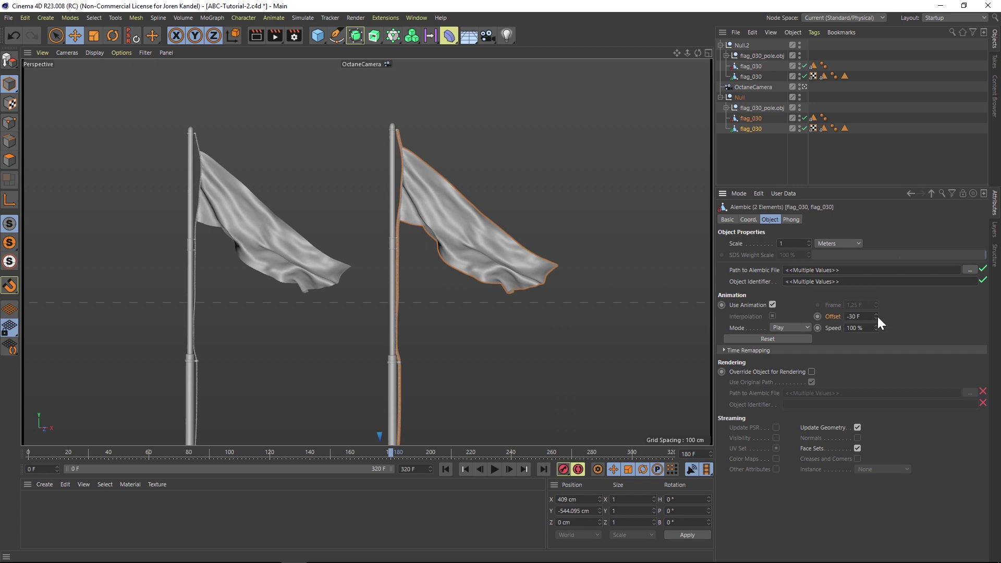
pyautogui.moveTo(876, 317); pyautogui.dragTo(853, 348)
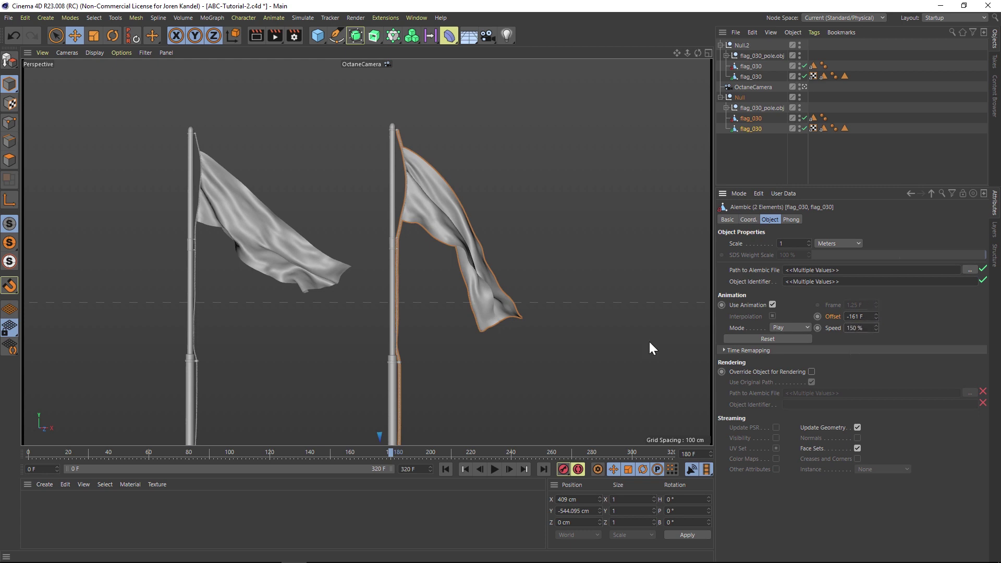
pyautogui.moveTo(179, 448); pyautogui.dragTo(429, 450)
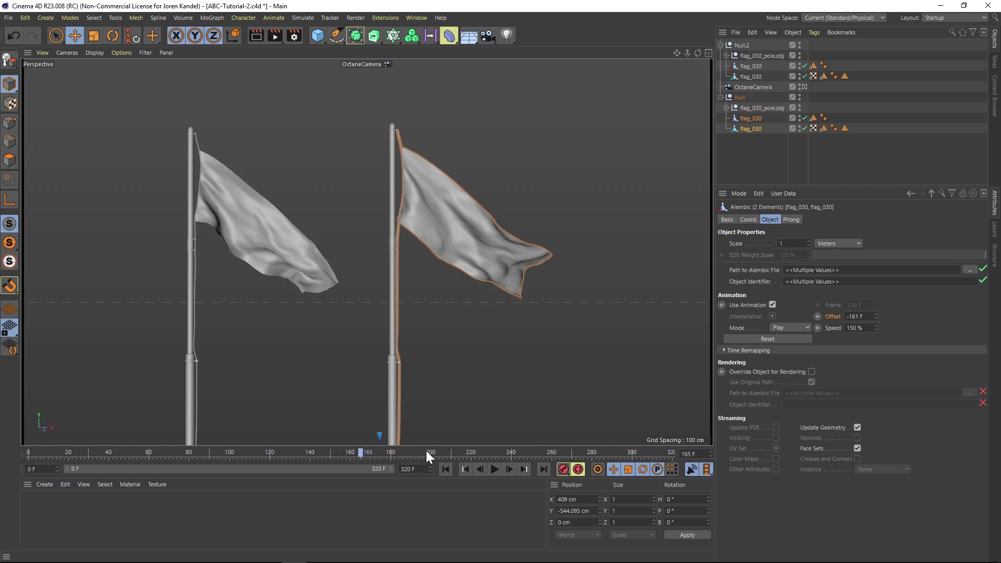
pyautogui.moveTo(96, 461); pyautogui.dragTo(127, 460)
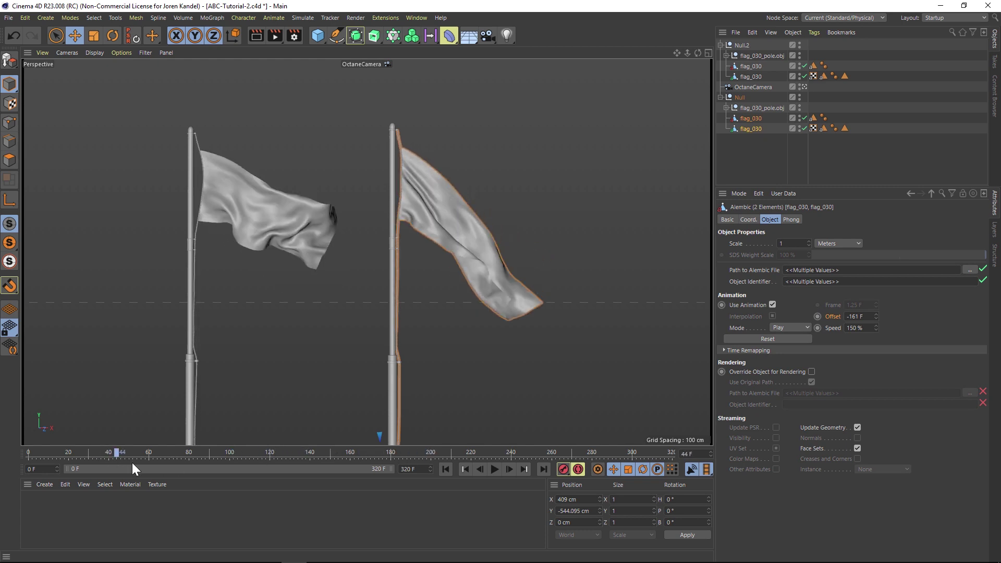
pyautogui.click(209, 451)
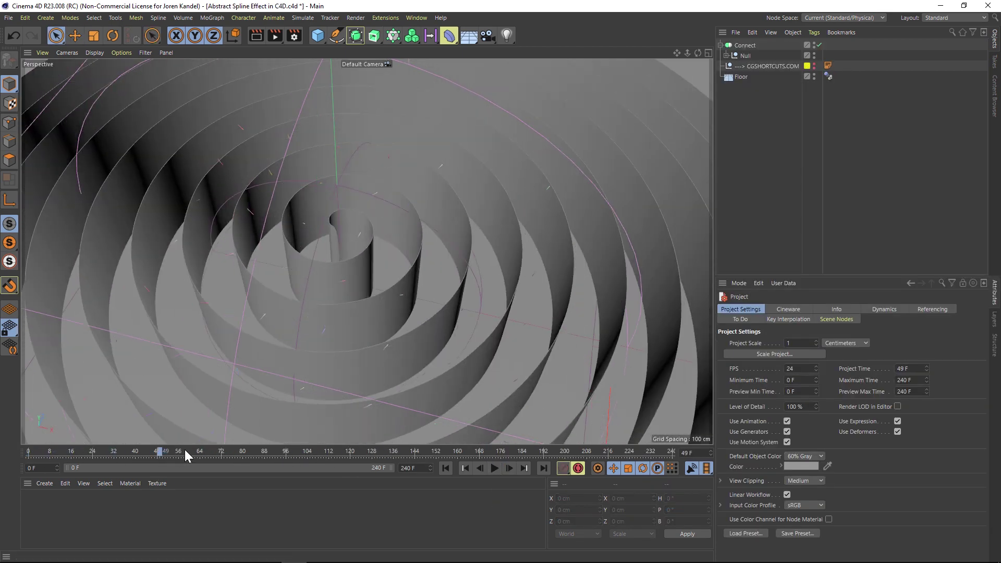
# - At frame 0, bake the Connect spline setup with Bake as Alembic + Delete
pyautogui.click(493, 467)
pyautogui.click(446, 467)
pyautogui.rightClick(745, 48)
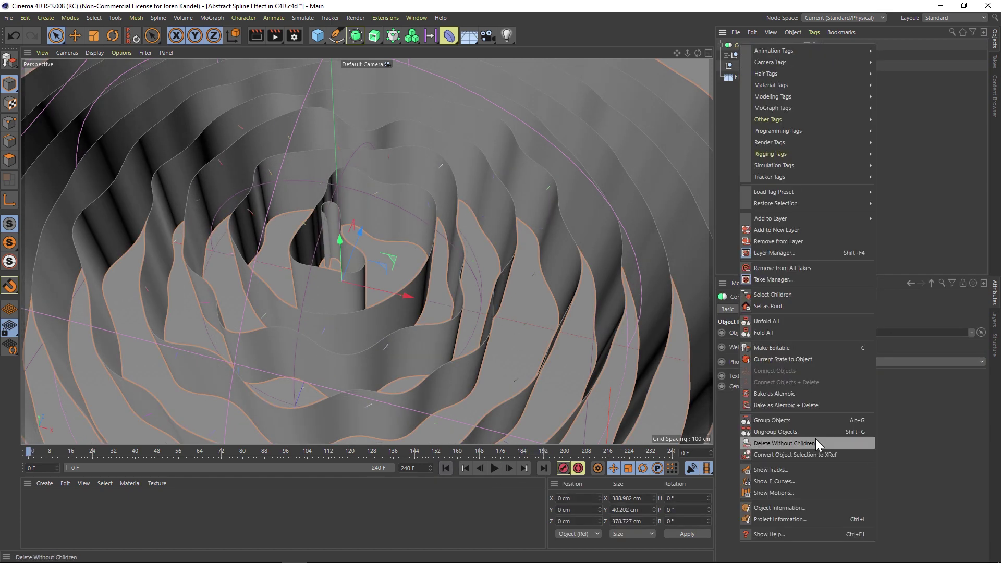
pyautogui.click(807, 392)
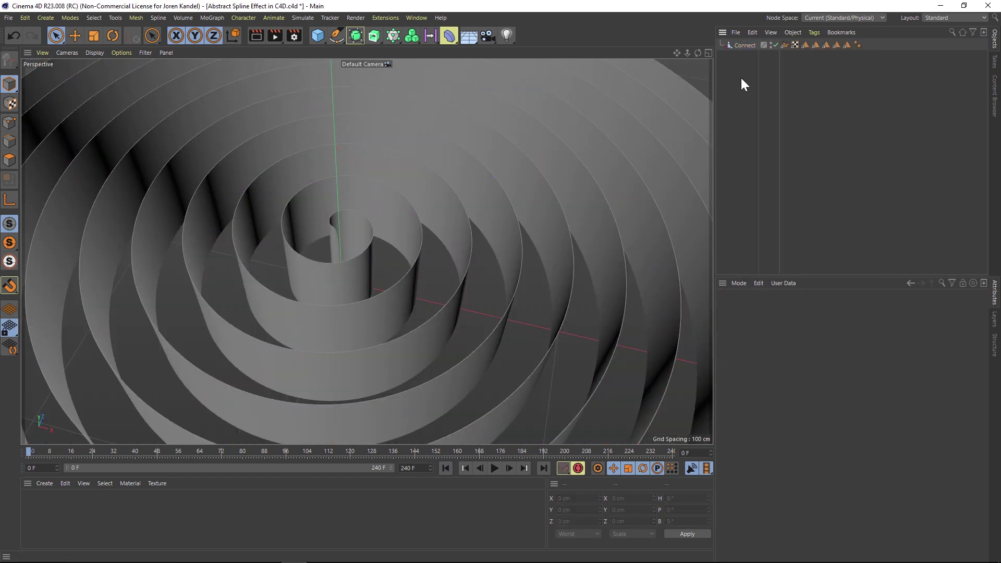
# - Play back and scrub the baked spline animation, checking frames 56 and 166
pyautogui.moveTo(184, 451); pyautogui.dragTo(312, 451)
pyautogui.moveTo(687, 53); pyautogui.dragTo(485, 400)
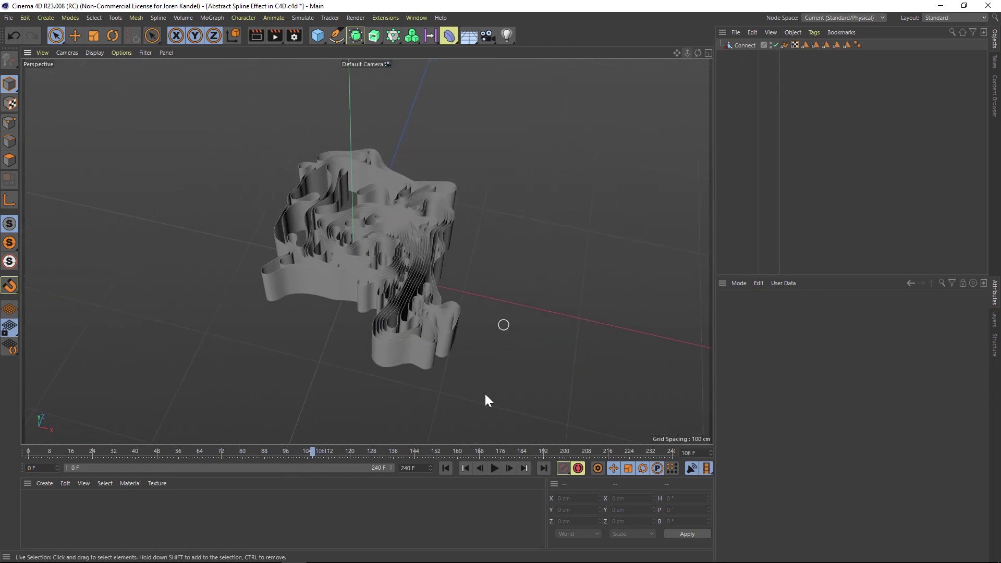
pyautogui.click(498, 467)
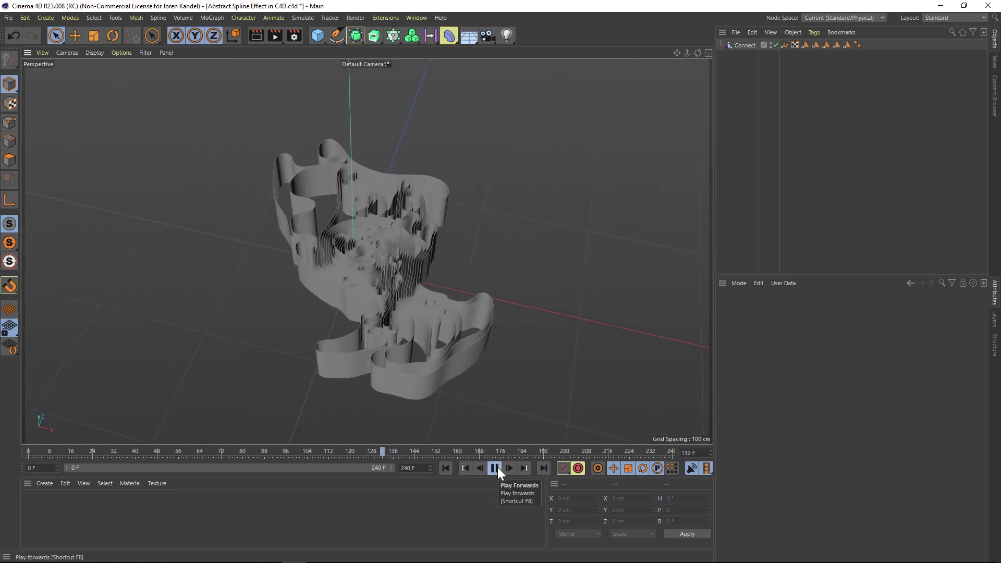
pyautogui.click(497, 467)
pyautogui.moveTo(552, 453); pyautogui.dragTo(474, 457)
# - Stop the softbody simulation, review frames 55 and 41, then return to frame 0 and select the top Null
pyautogui.moveTo(339, 302)
pyautogui.keyDown('alt'); pyautogui.mouseDown()
pyautogui.moveTo(328, 292)
pyautogui.moveTo(405, 346)
pyautogui.moveTo(439, 298)
pyautogui.moveTo(361, 302)
pyautogui.mouseUp(); pyautogui.keyUp('alt')
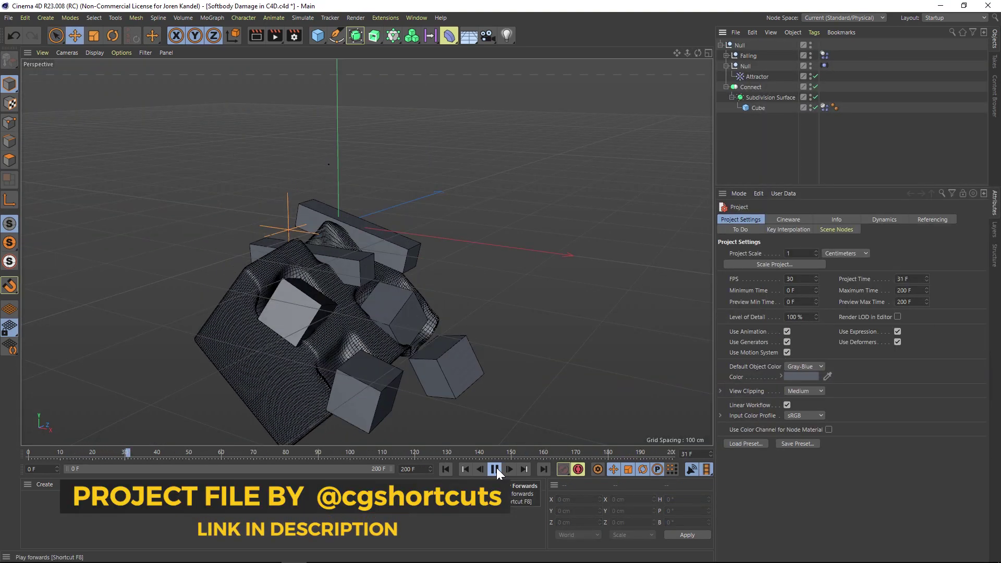
pyautogui.click(496, 468)
pyautogui.click(207, 455)
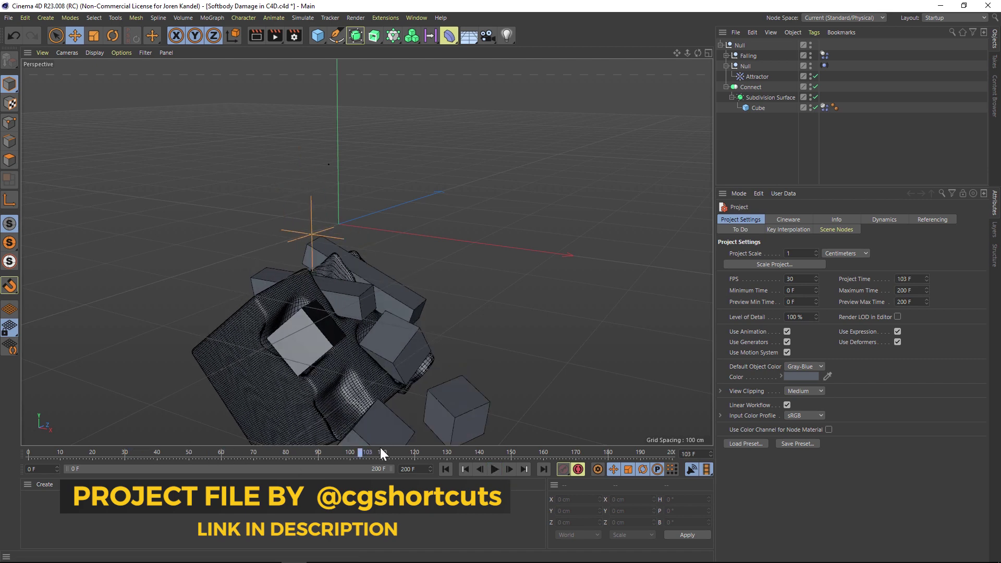
pyautogui.moveTo(204, 462); pyautogui.dragTo(273, 476)
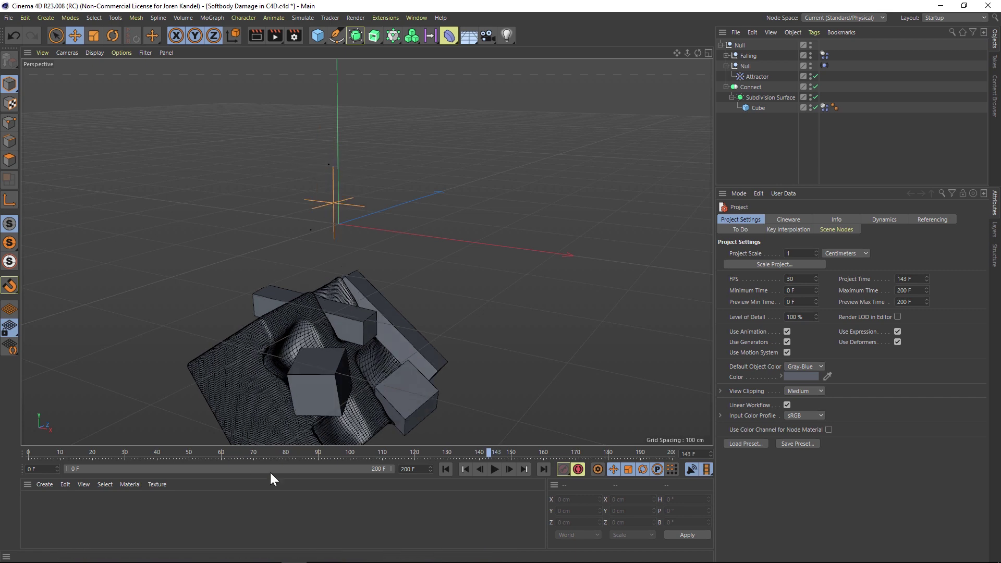
pyautogui.click(445, 468)
pyautogui.click(739, 45)
# - Add a Connect object through the Shift+C search and parent the simulation Null under it
pyautogui.hotkey('shift', 'c')
pyautogui.write('connect')
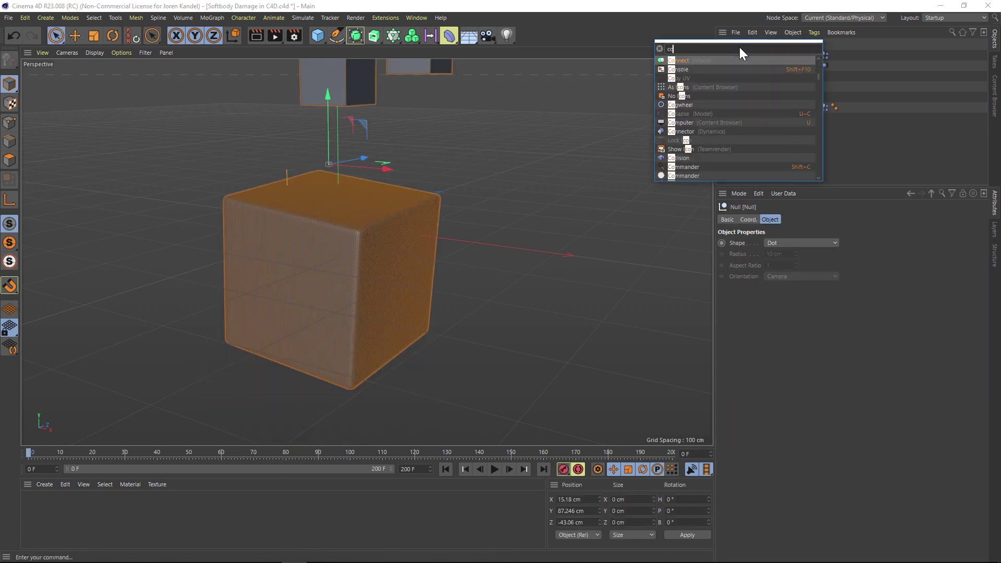
pyautogui.press('Return')
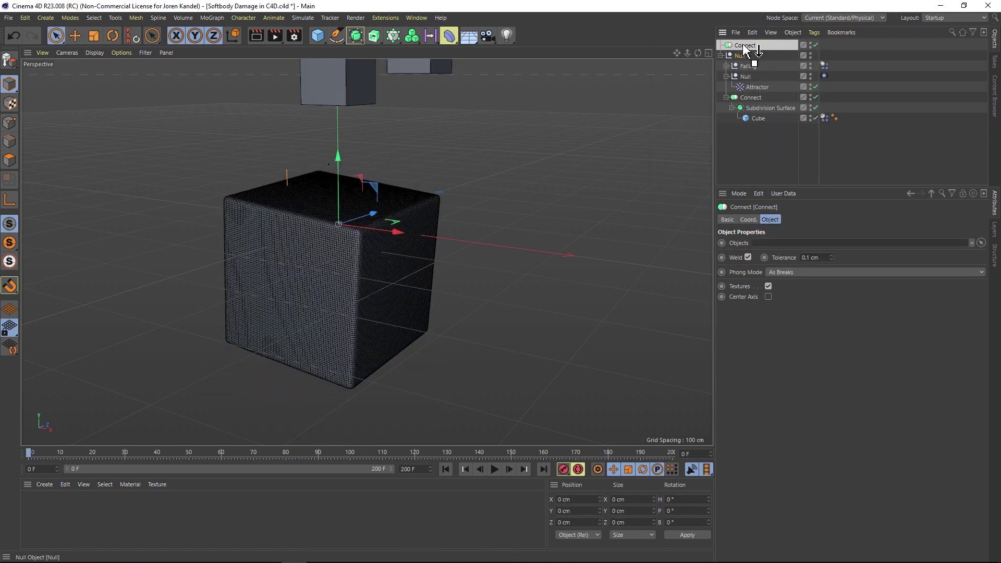
pyautogui.moveTo(744, 47); pyautogui.dragTo(746, 47)
# - Bake the Connect with Bake as Alembic + Delete and play back the denting cube
pyautogui.rightClick(746, 48)
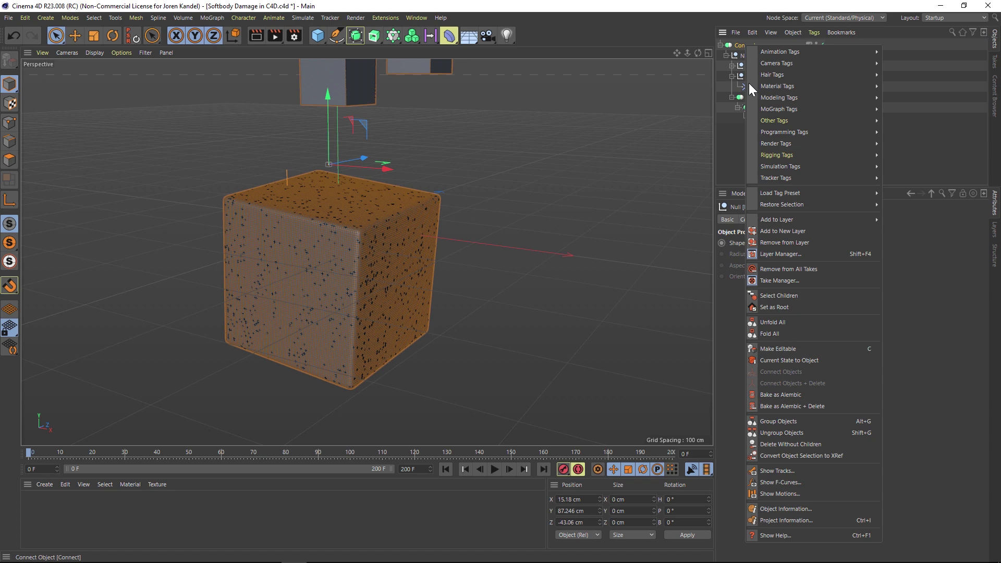
pyautogui.click(795, 392)
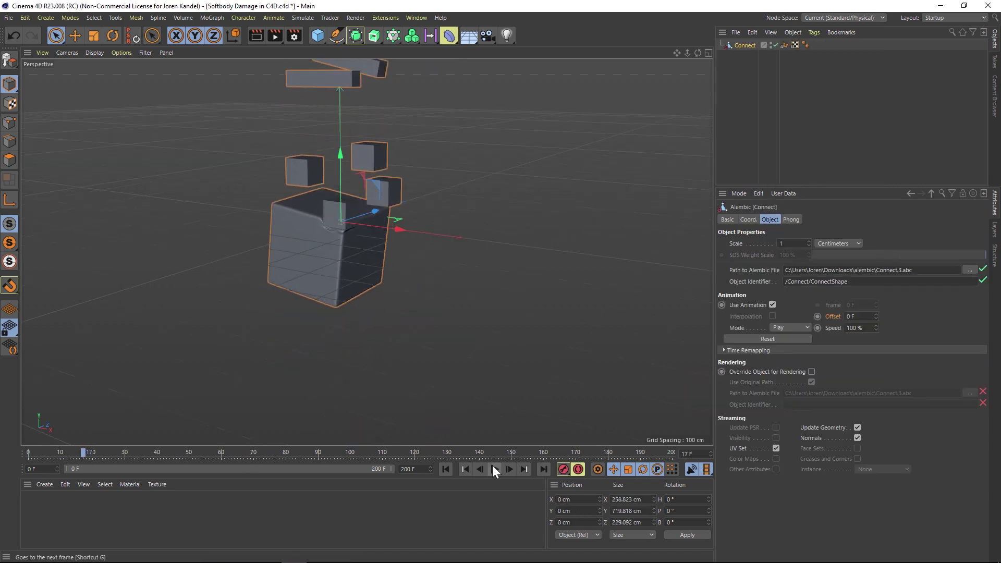
pyautogui.click(493, 468)
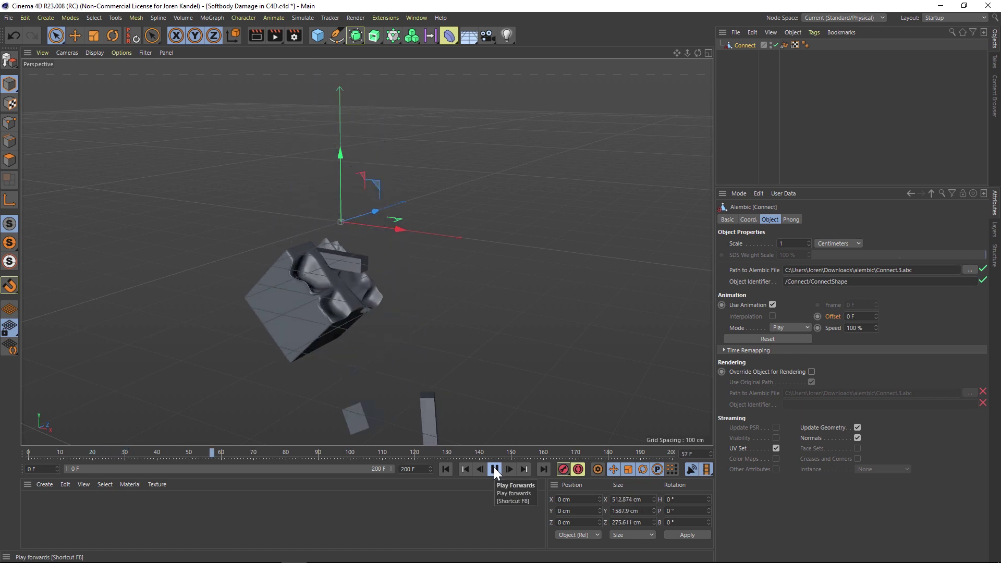
pyautogui.click(363, 454)
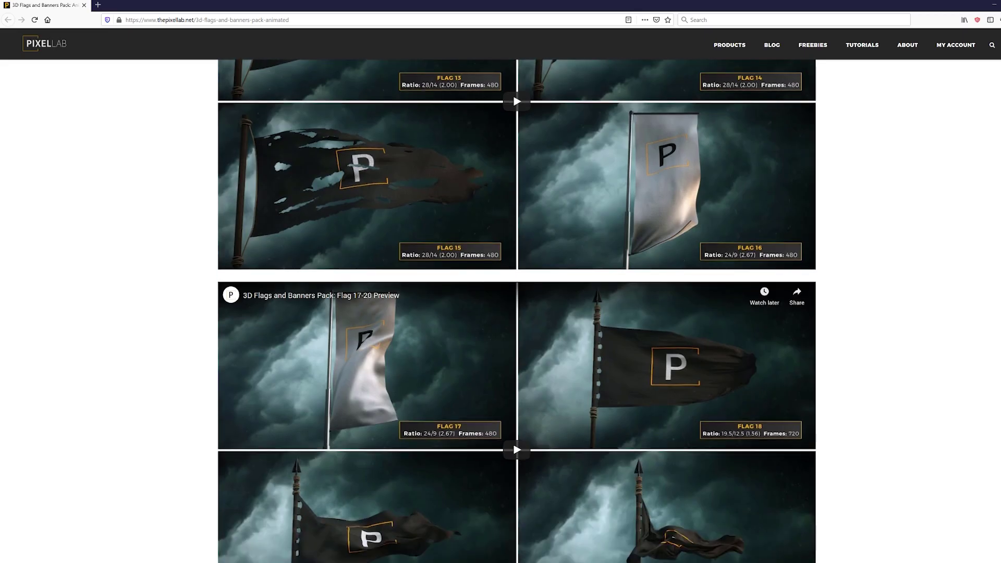
# - Scroll the 3D Flags and Banners Pack page through its animated previews down to Banner 30
pyautogui.scroll(-8, 516, 311)
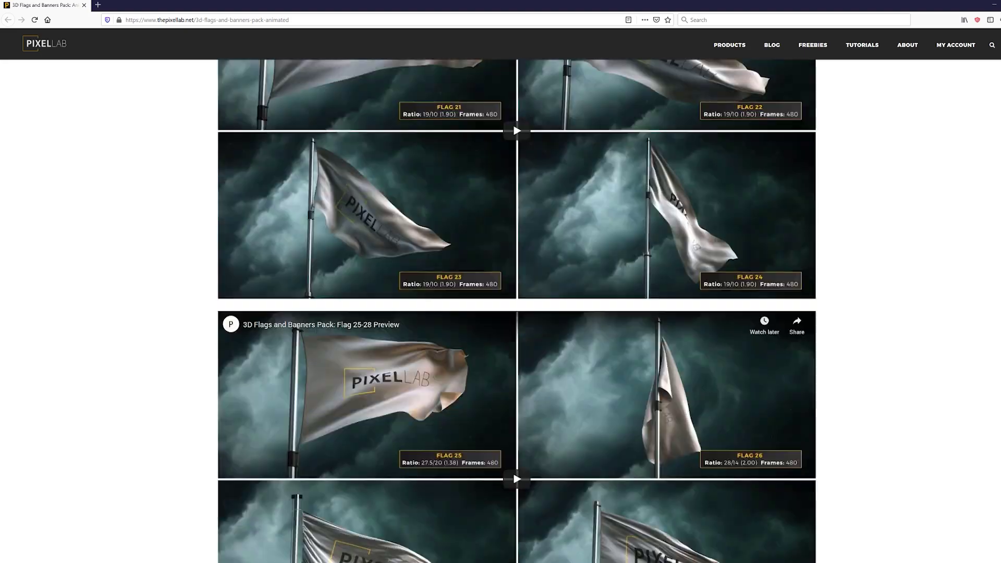
pyautogui.scroll(-20, 517, 311)
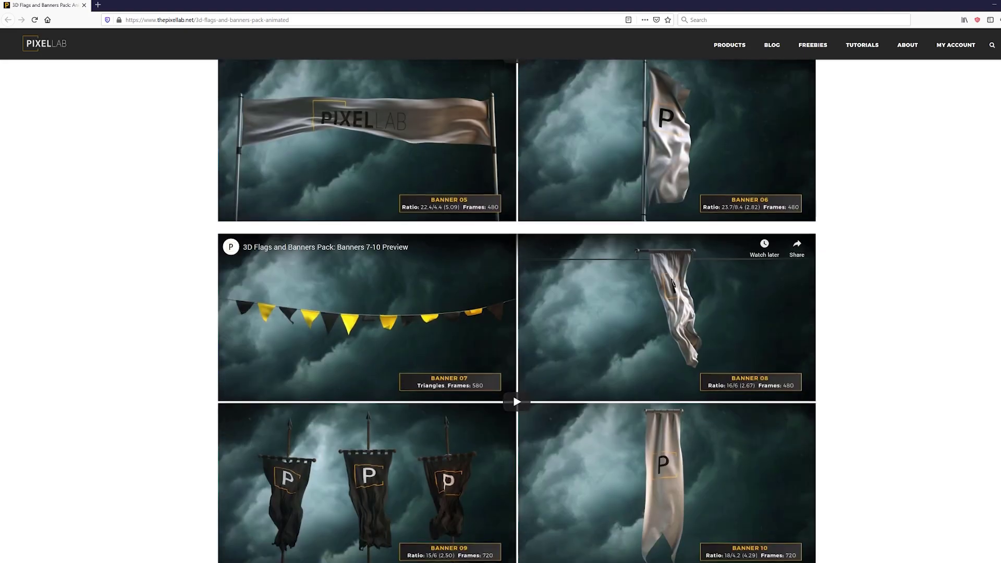
pyautogui.scroll(-20, 516, 311)
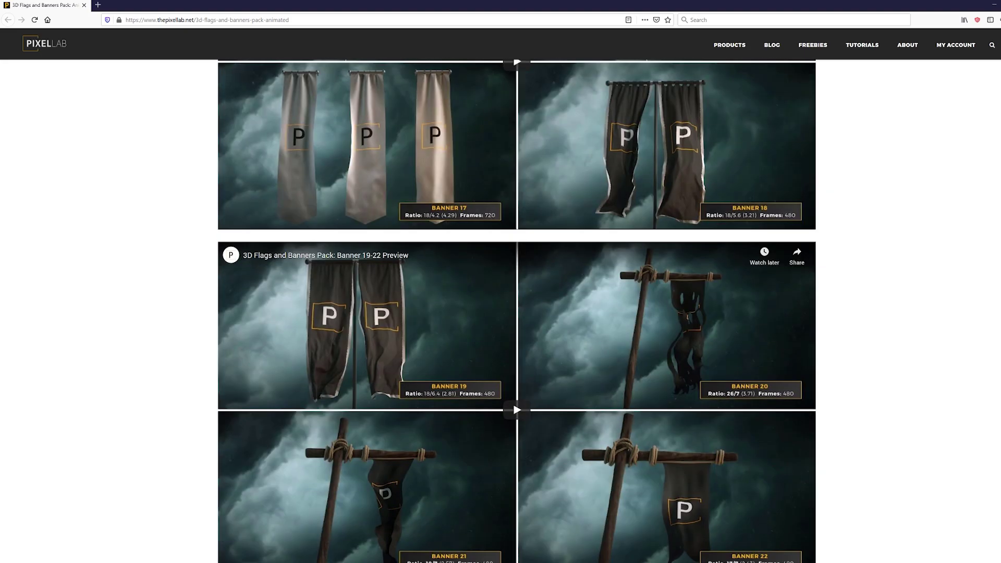
pyautogui.scroll(-10, 517, 311)
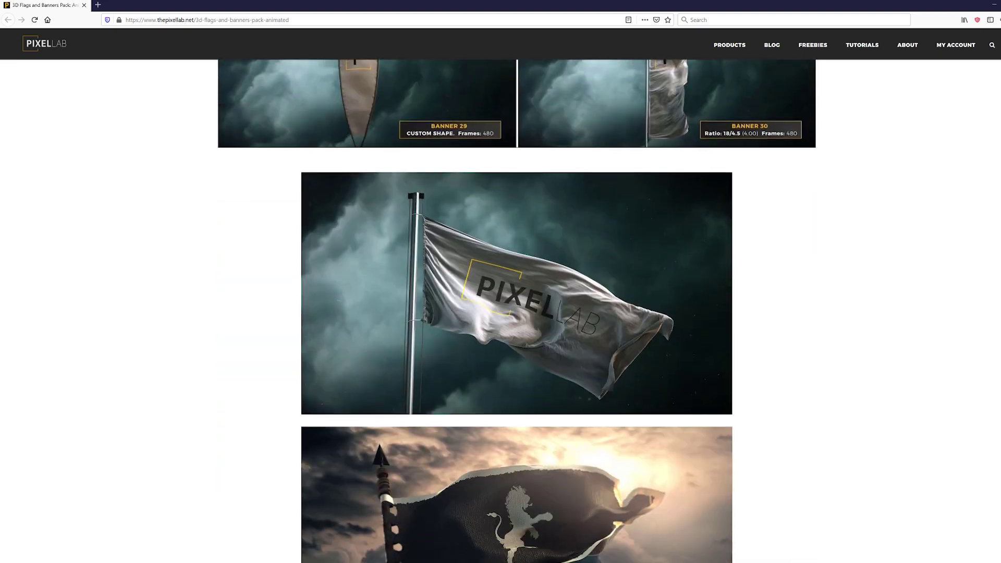